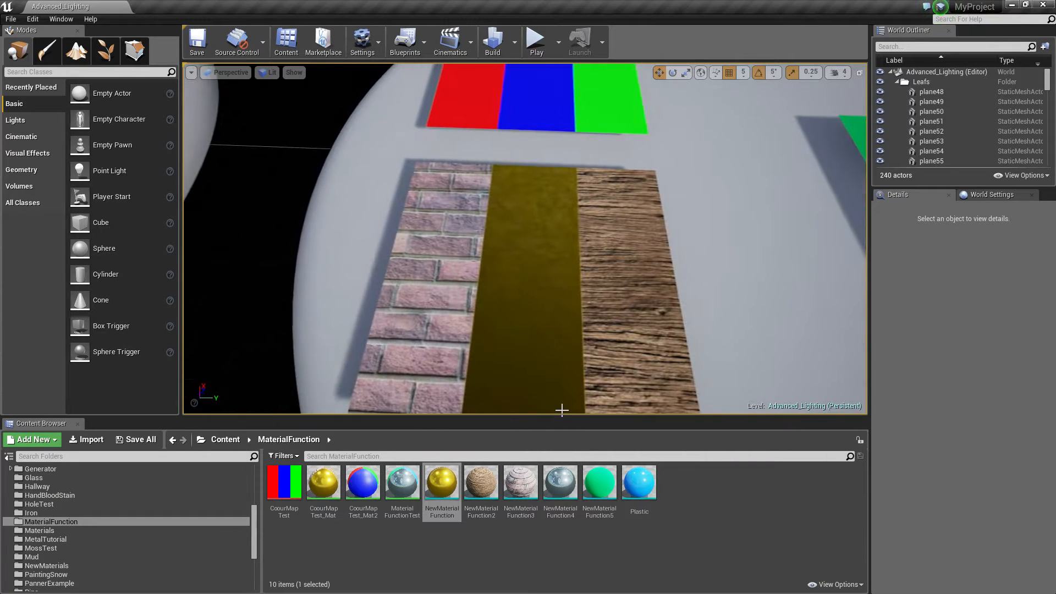
Step: Select the brick, gold and wood plane in the level and open CoourMapTest_Mat to inspect its three material function nodes
left_click(551, 351)
key("f")
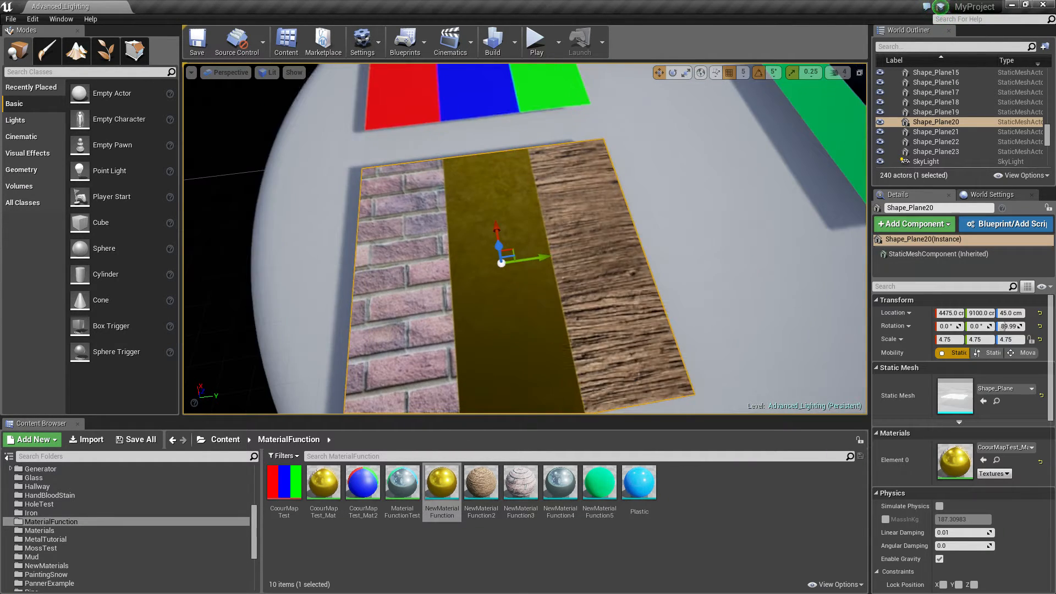
left_click(469, 568)
left_click(287, 494)
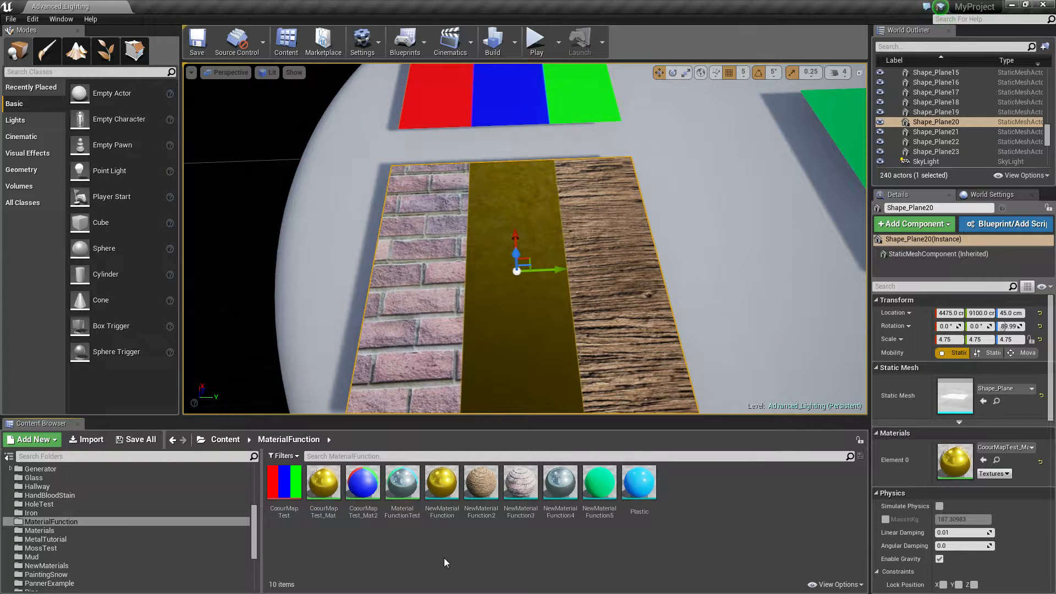
double_click(322, 486)
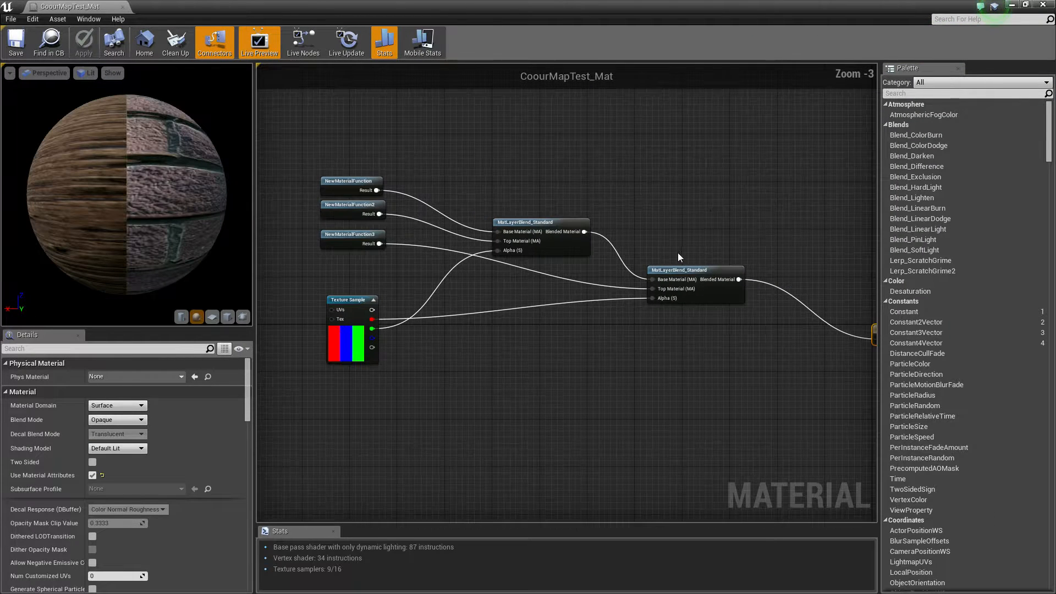
left_click_drag(314, 165, 424, 272)
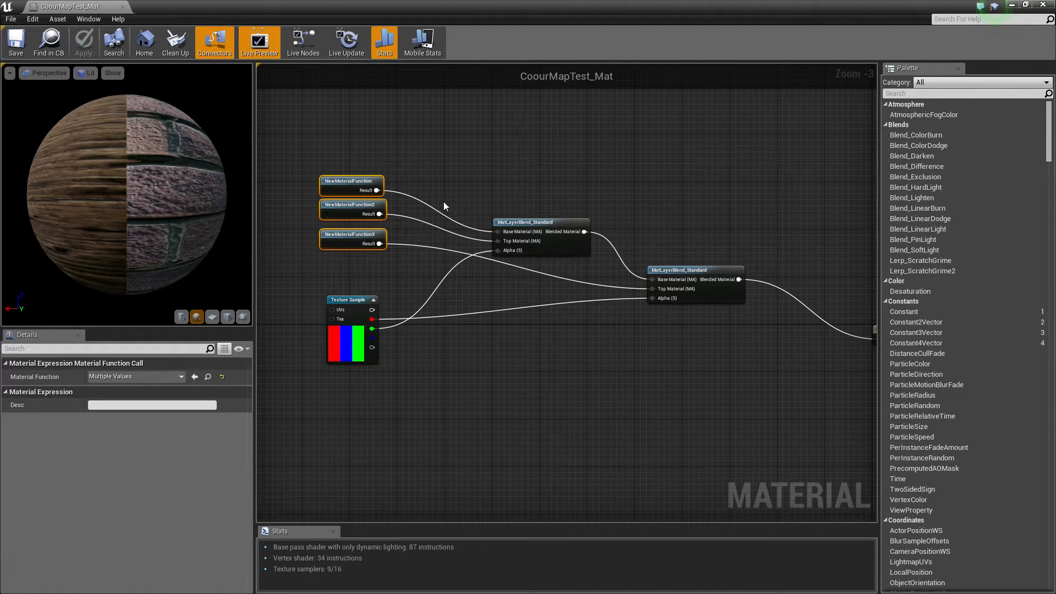
Step: Open NewMaterialFunction from the material graph and examine the nodes feeding its MakeMaterialAttributes node
double_click(341, 184)
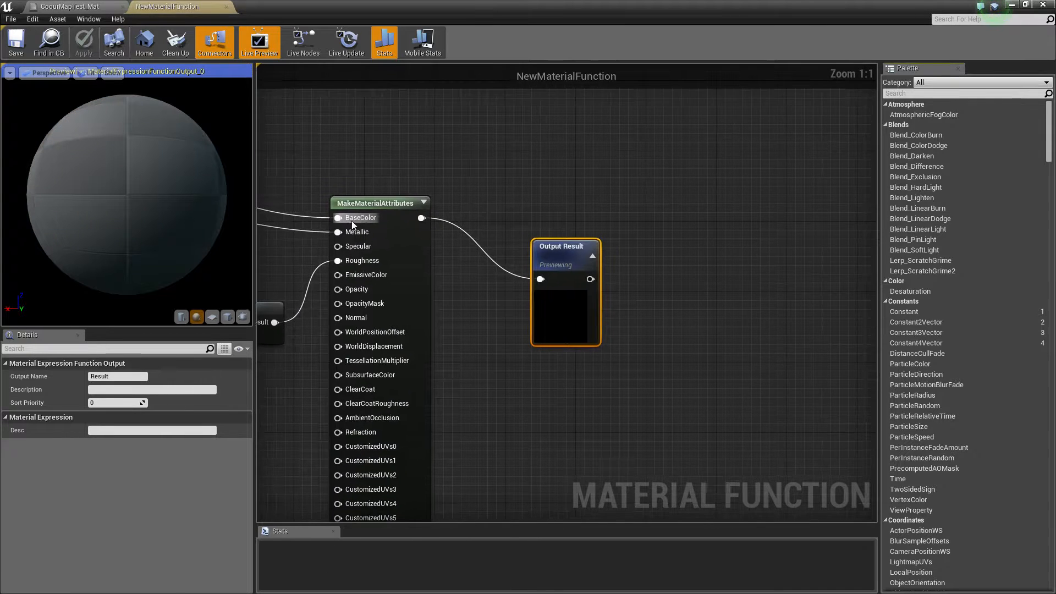
scroll(356, 219, "down", 4)
left_click_drag(330, 123, 681, 452)
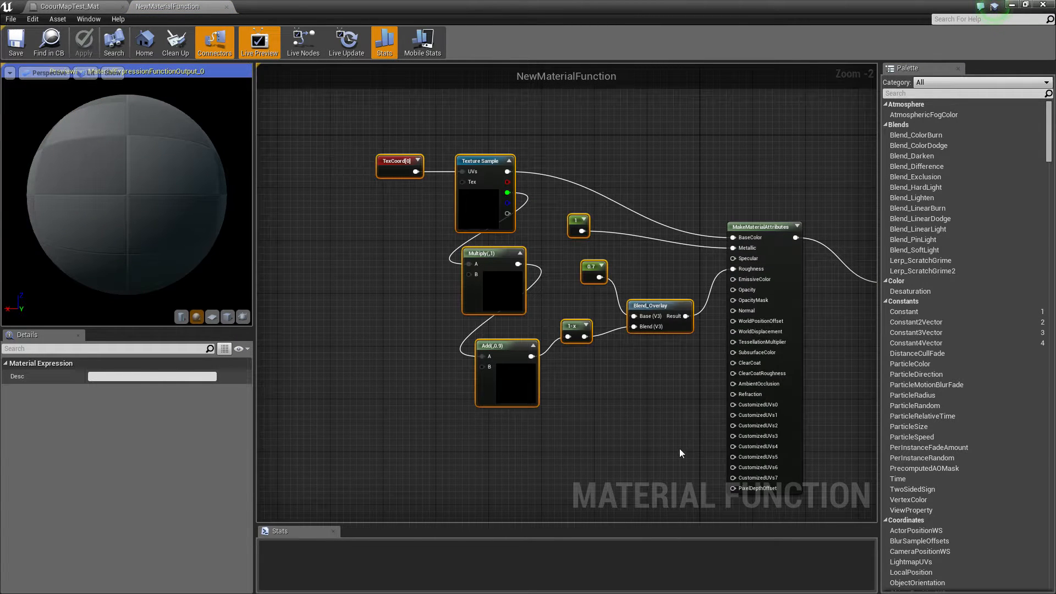
left_click(664, 422)
left_click(99, 5)
left_click(178, 6)
left_click_drag(369, 101, 682, 483)
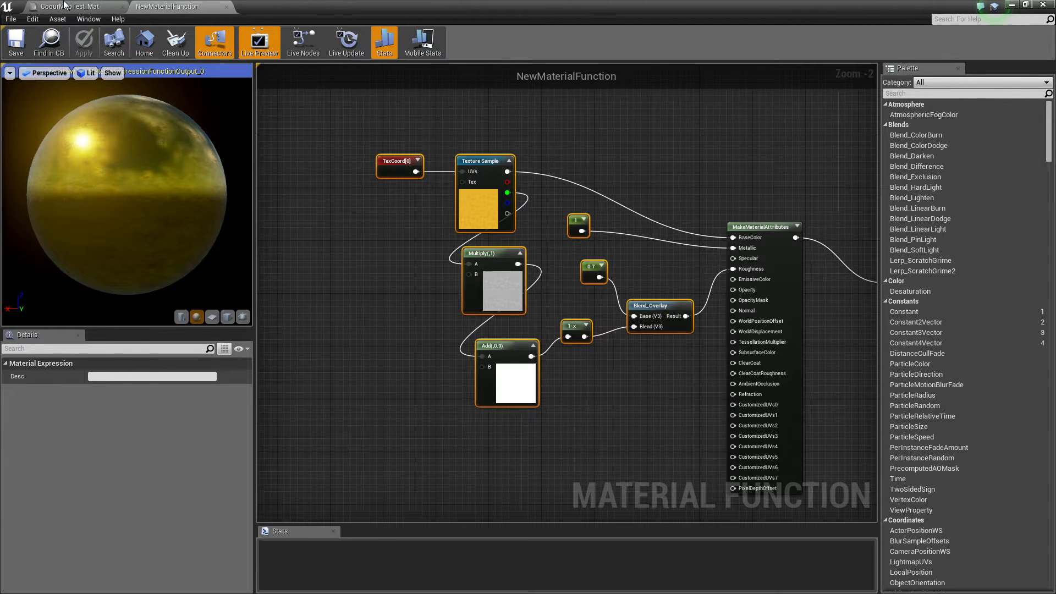
Step: Compare the function node in CoourMapTest_Mat with the network inside NewMaterialFunction and trace the layer blends to the material output
left_click(64, 5)
left_click_drag(289, 140, 358, 202)
mouse_move(333, 169)
left_mouse_down()
mouse_move(372, 126)
mouse_move(325, 165)
mouse_move(348, 179)
left_mouse_up()
left_click(183, 6)
left_click_drag(334, 115, 693, 446)
left_click(83, 3)
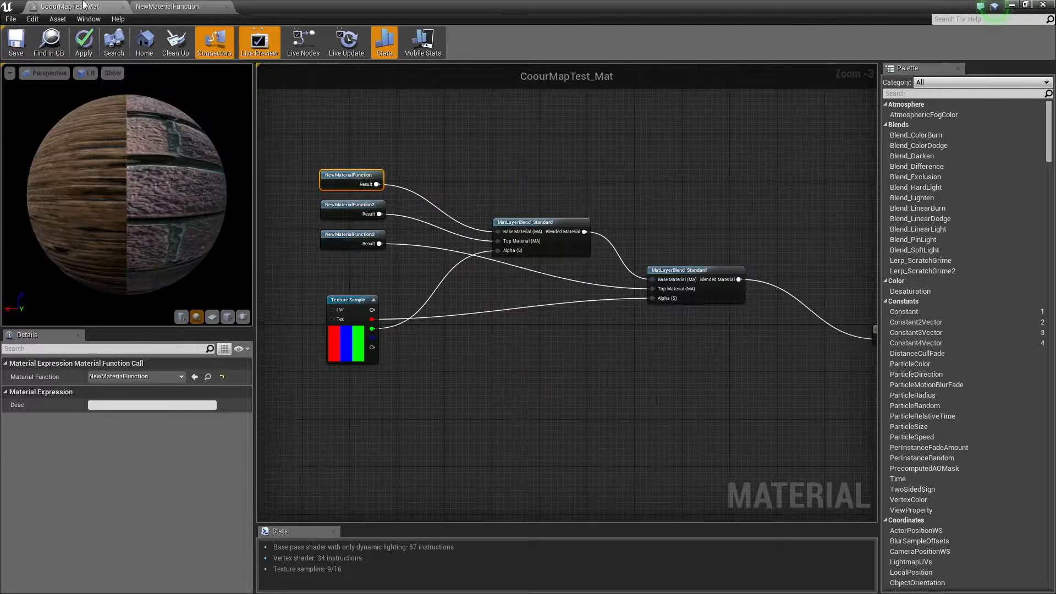
left_click(394, 139)
mouse_move(354, 177)
left_mouse_down()
mouse_move(331, 104)
mouse_move(371, 170)
mouse_move(359, 177)
left_mouse_up()
right_click_drag(623, 213, 311, 143)
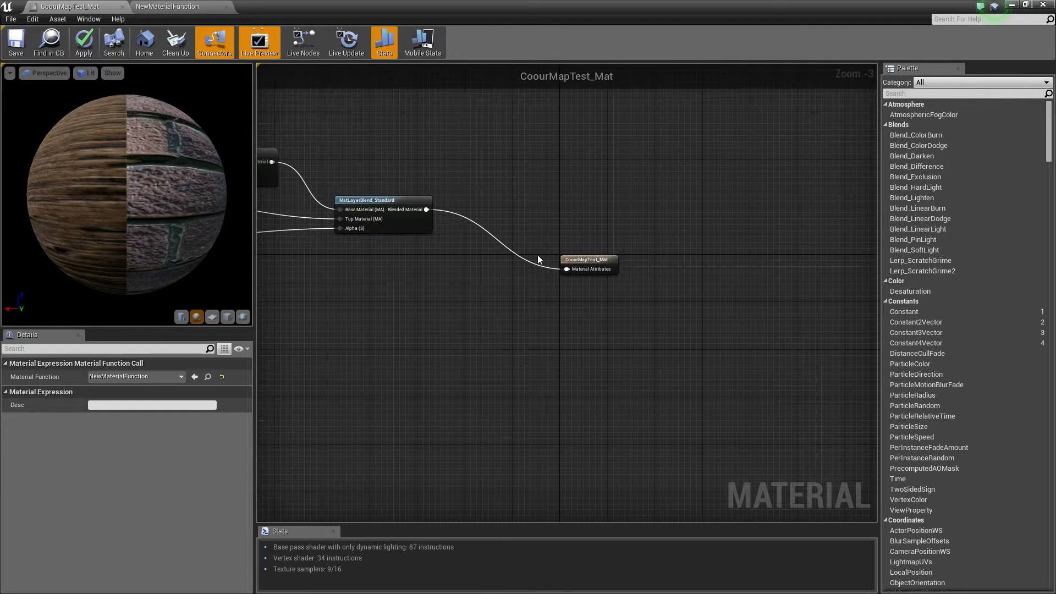
right_click_drag(561, 242, 675, 203)
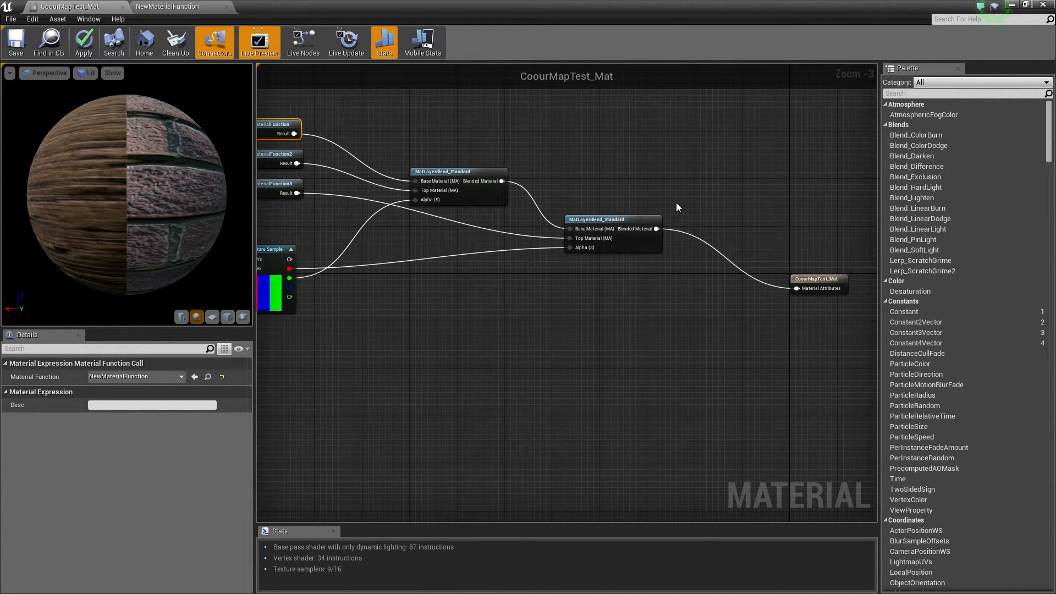
Step: Close the NewMaterialFunction and CoourMapTest_Mat editors, discarding the changes to the material
left_click(215, 6)
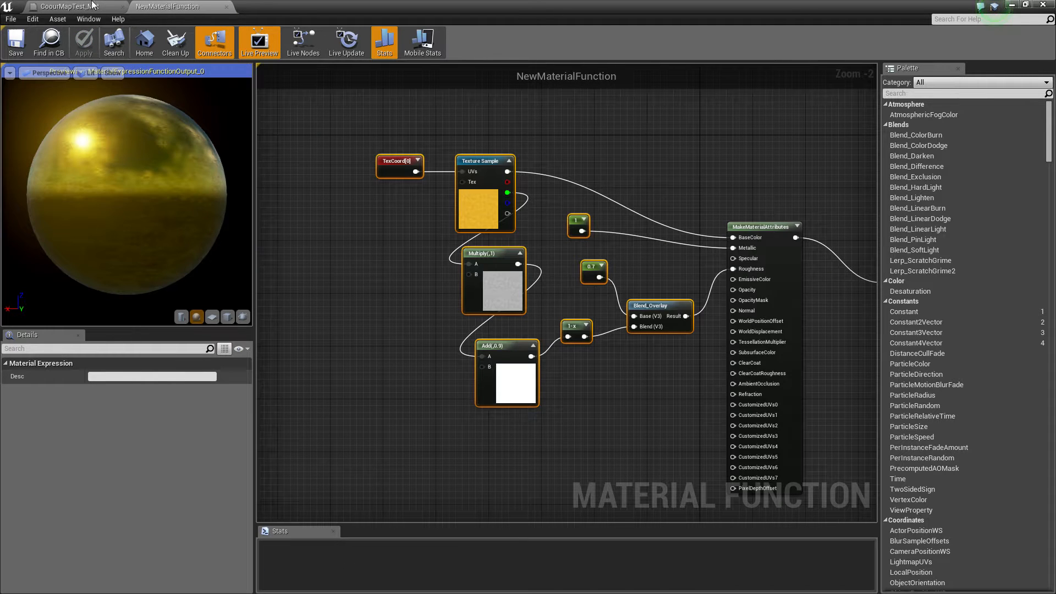
left_click(221, 7)
left_click(122, 7)
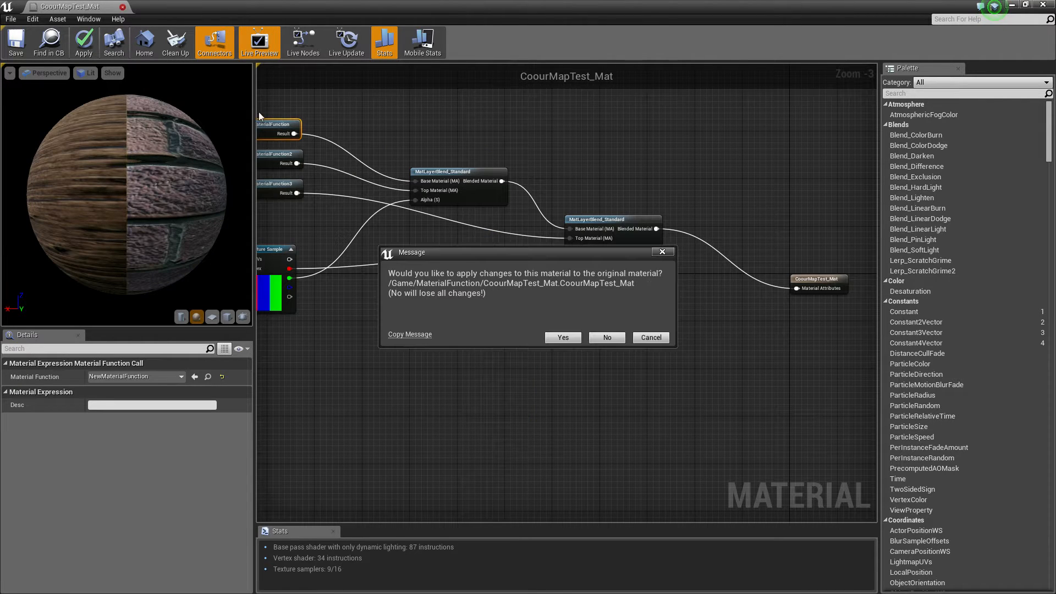
left_click(624, 338)
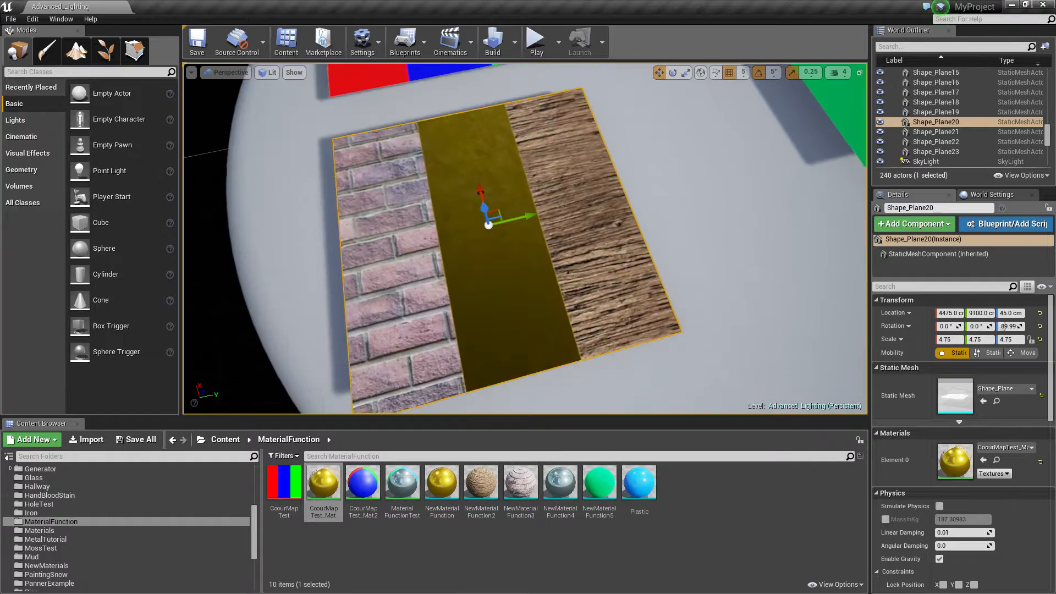
Step: Create a Material Function with its default name in the MaterialFunction folder and open it for editing
right_click(719, 492)
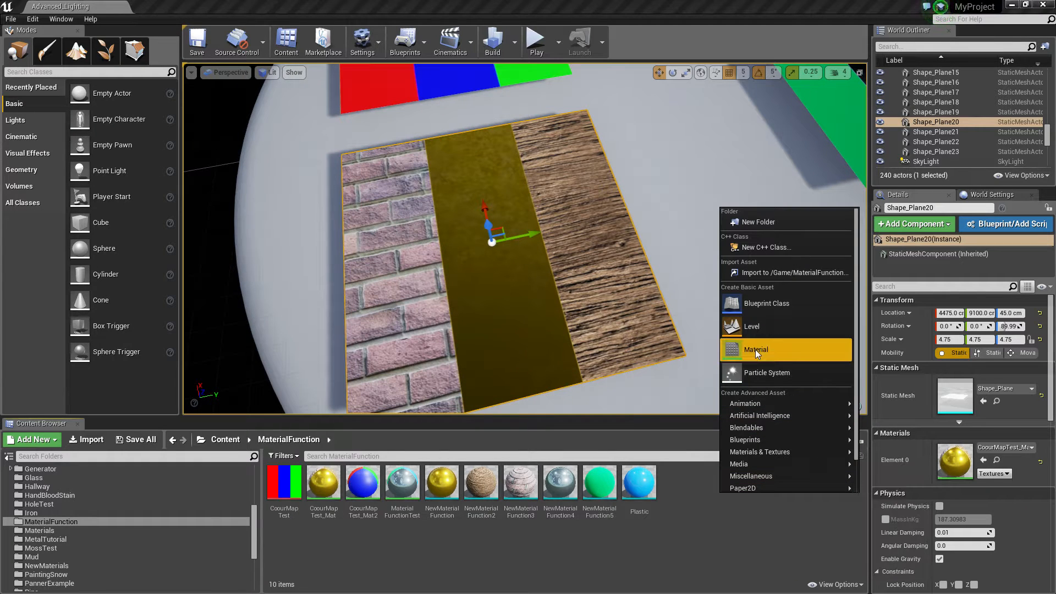
mouse_move(758, 432)
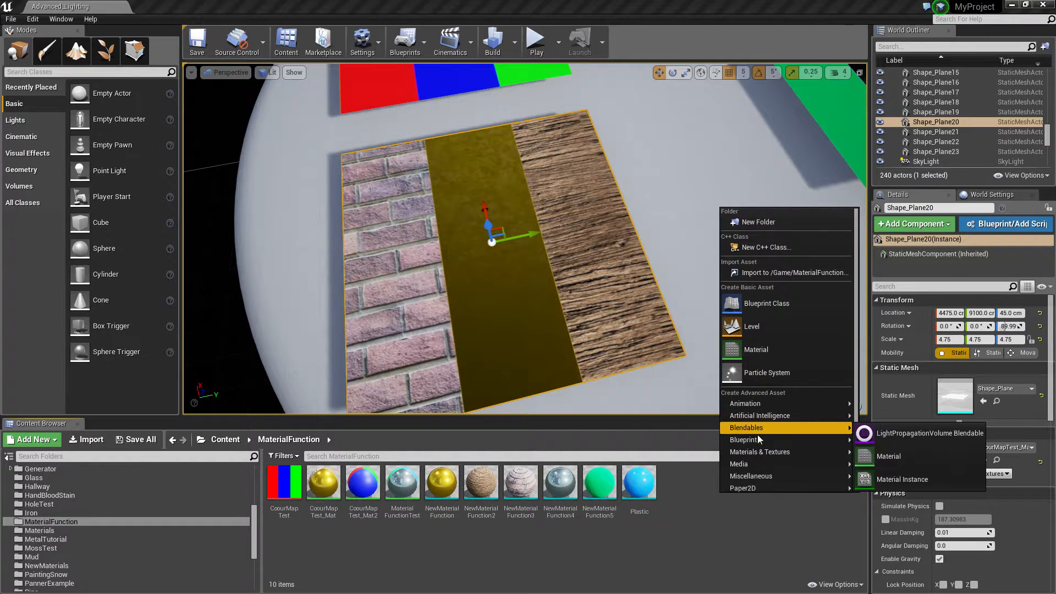
mouse_move(758, 453)
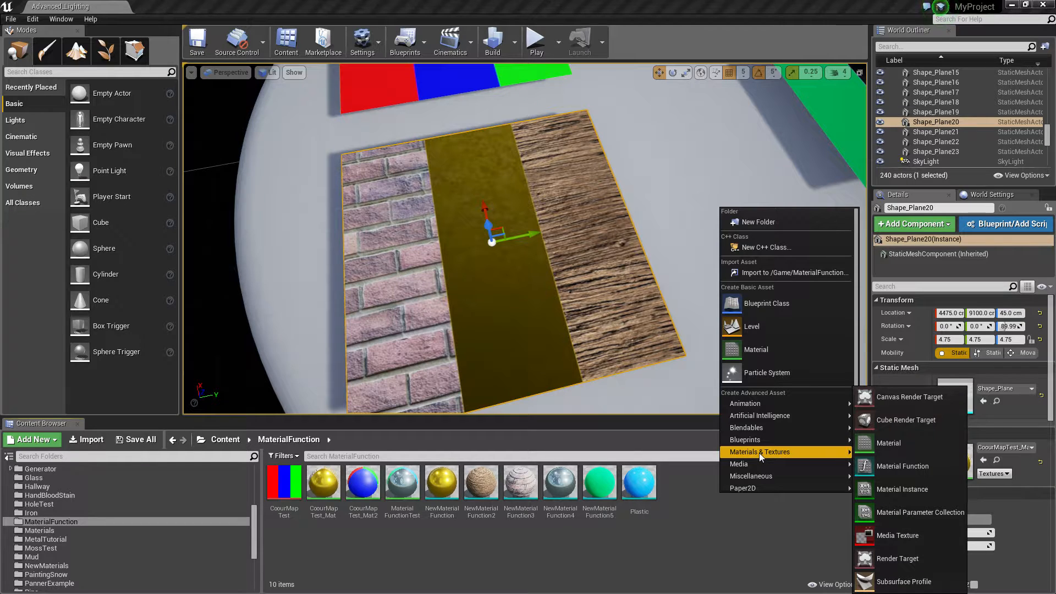
left_click(898, 466)
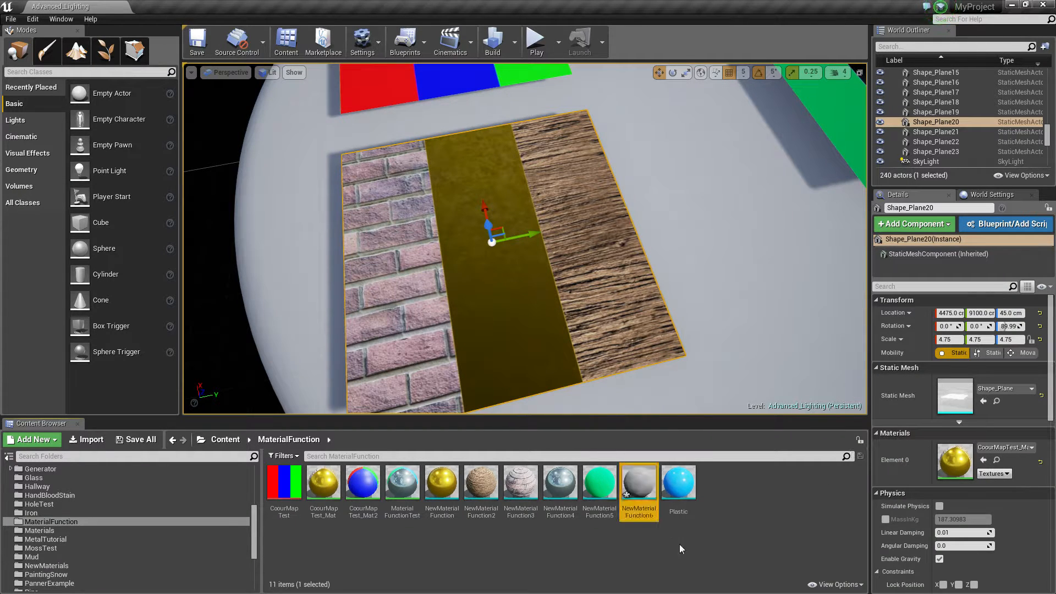
left_click(562, 488)
left_click(600, 488)
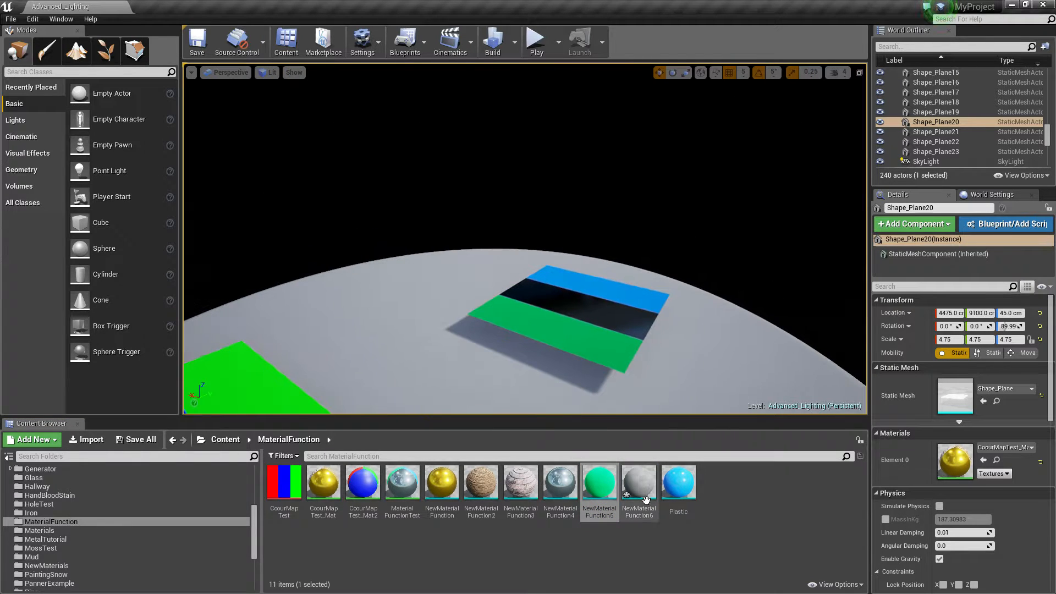
double_click(645, 496)
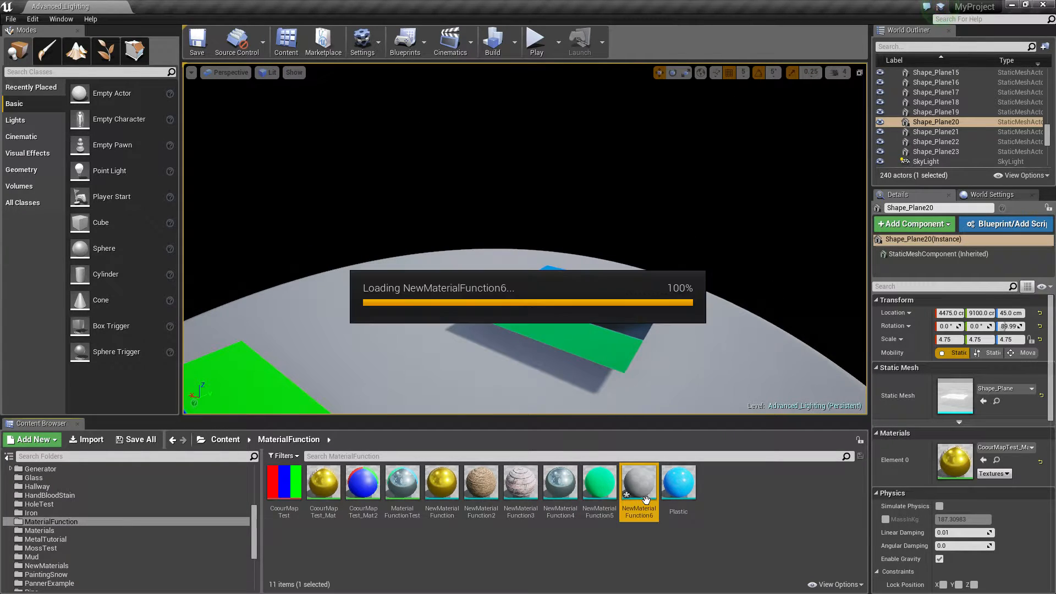
left_click_drag(544, 248, 665, 249)
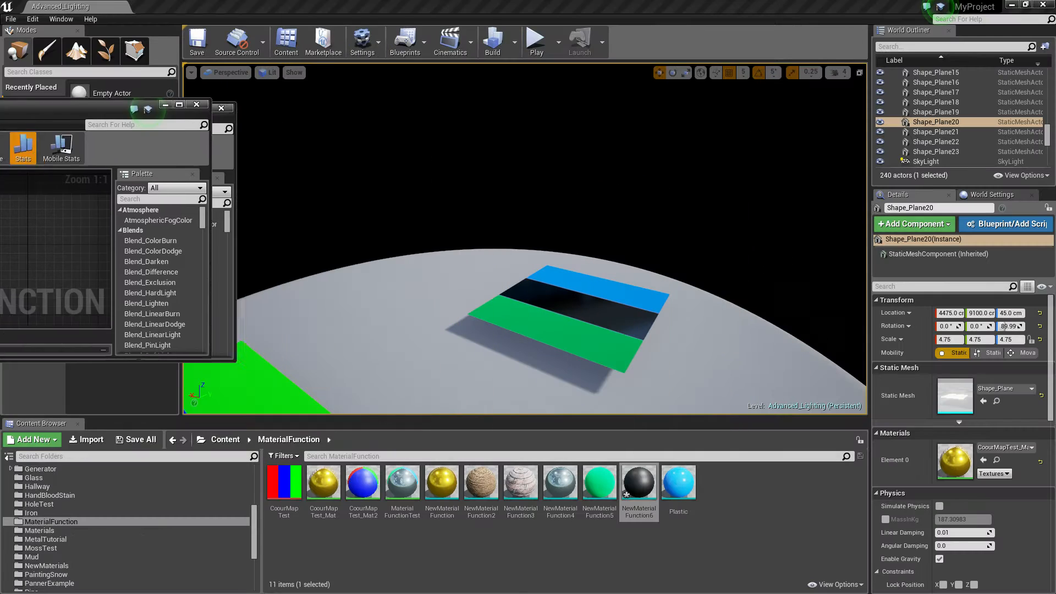
Step: Open NewMaterialFunction5 and examine how its constants and MakeMaterialAttributes node connect to Output Result
double_click(602, 485)
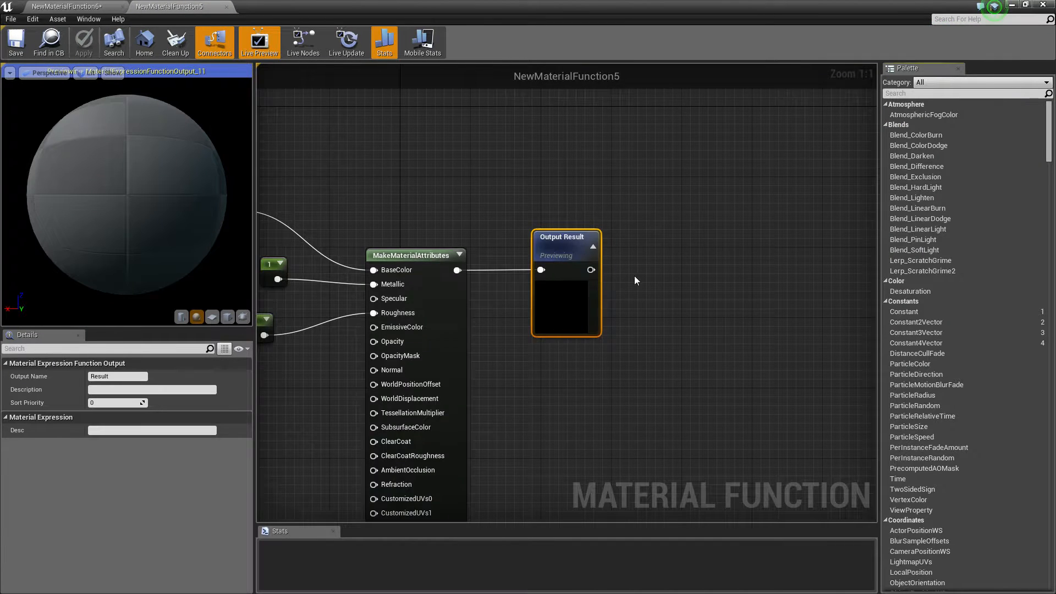
right_click_drag(440, 228, 533, 185)
scroll(556, 187, "down", 1)
left_click(527, 292)
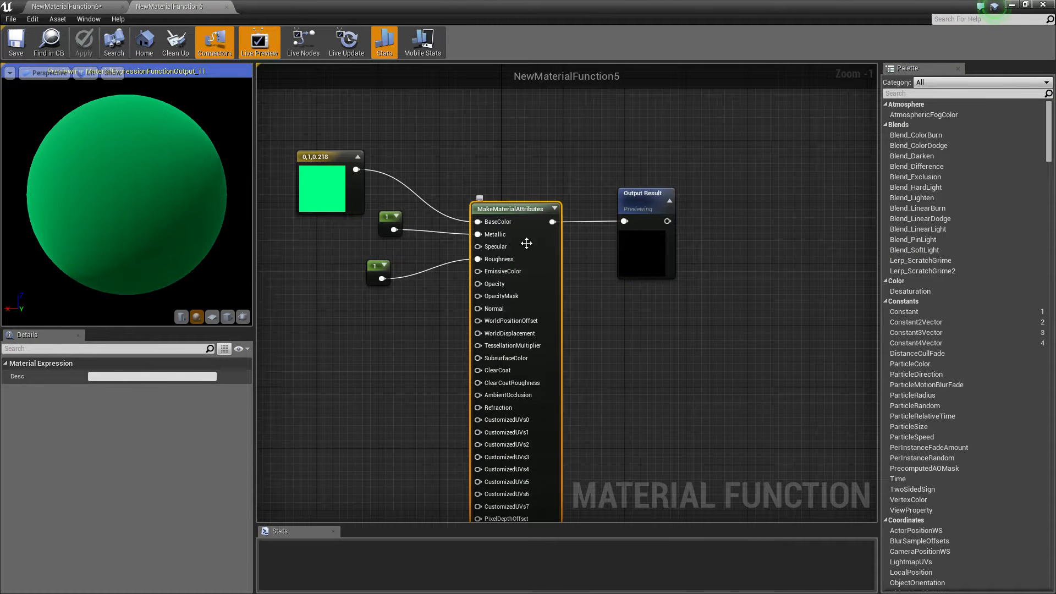
right_click_drag(523, 229, 604, 185)
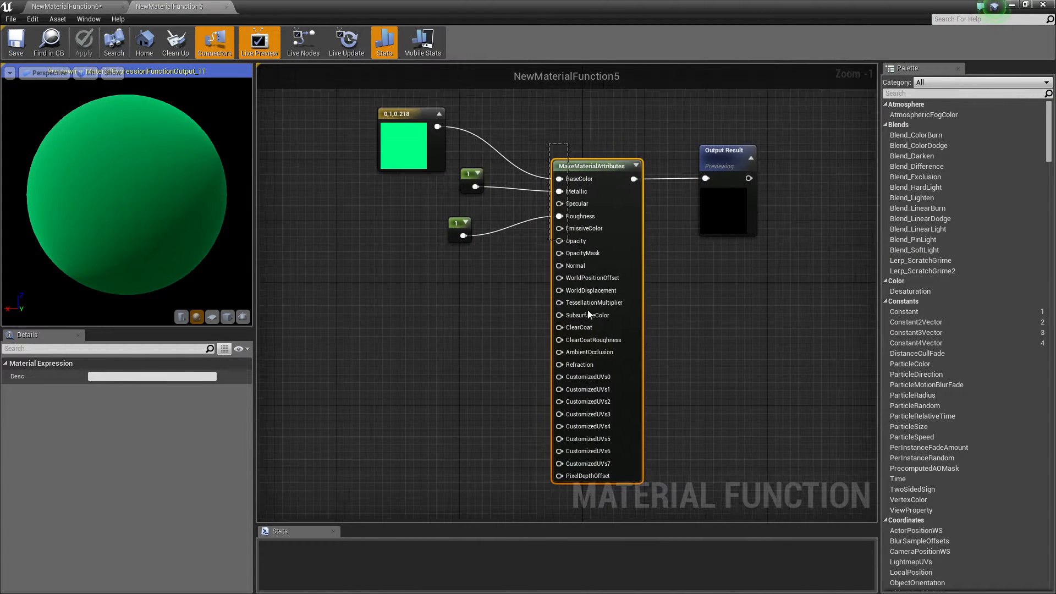
Step: In NewMaterialFunction6, add a MakeMaterialAttributes node and connect it to the Output Result node
left_click(66, 6)
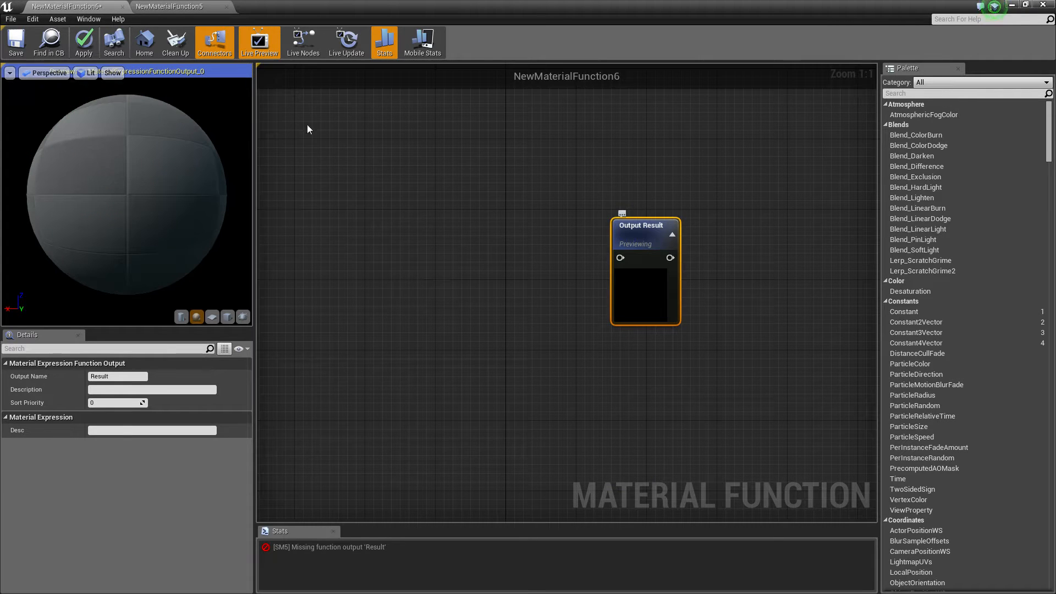
left_click(440, 165)
left_click(895, 93)
type("make")
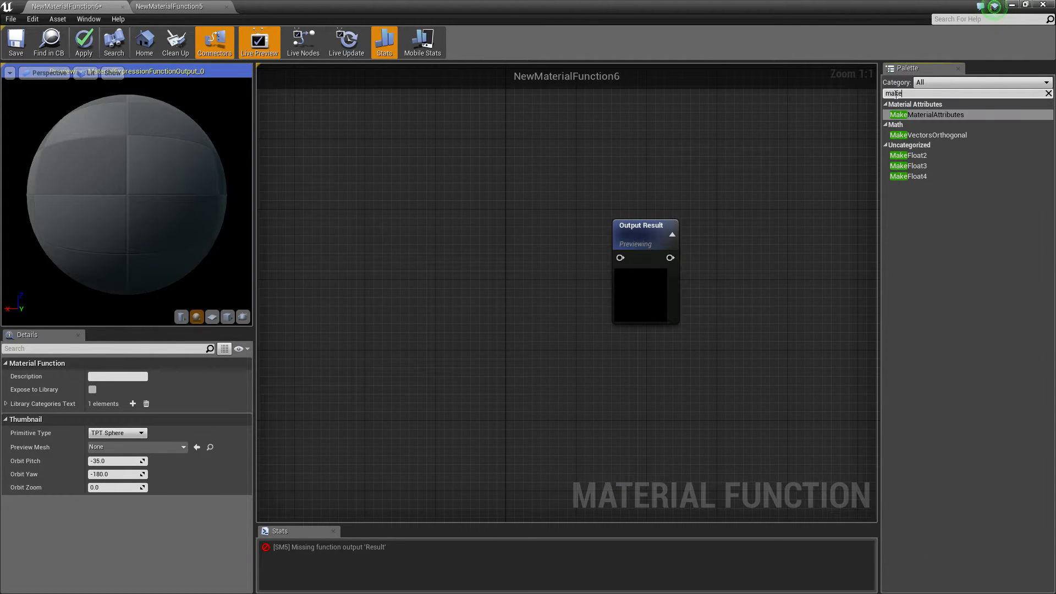
left_click_drag(927, 115, 452, 238)
left_click_drag(603, 246, 657, 200)
Step: Add a Constant3Vector node connected to BaseColor and set its colour to orange-red (1, 0.0502, 0)
right_click_drag(406, 194, 450, 187)
key("3")
left_click(368, 161)
left_click_drag(385, 170, 521, 218)
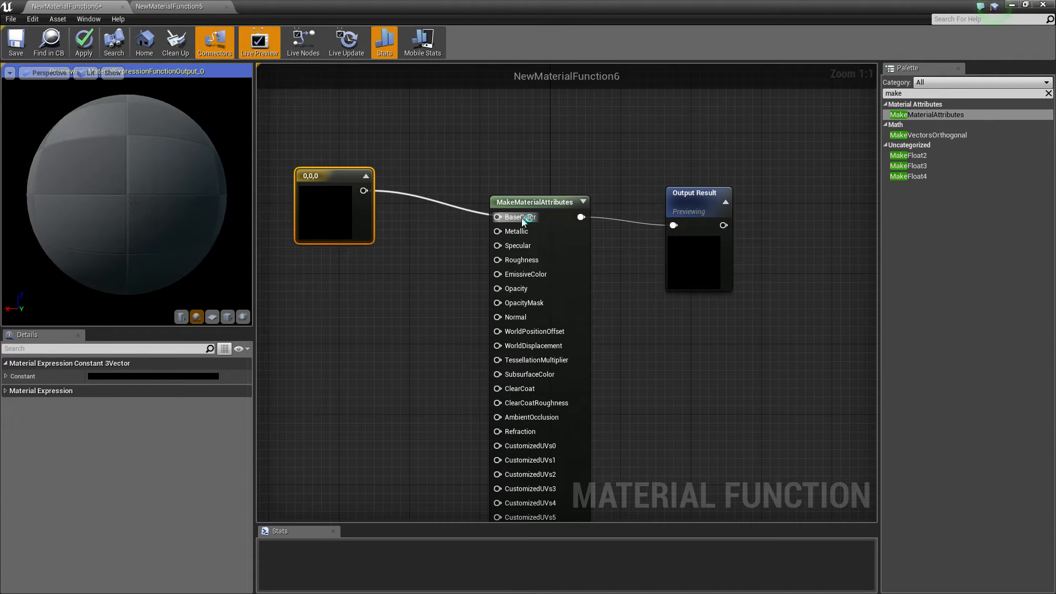
left_click(212, 375)
mouse_move(242, 391)
left_mouse_down()
mouse_move(336, 394)
mouse_move(375, 335)
left_mouse_up()
left_click(378, 565)
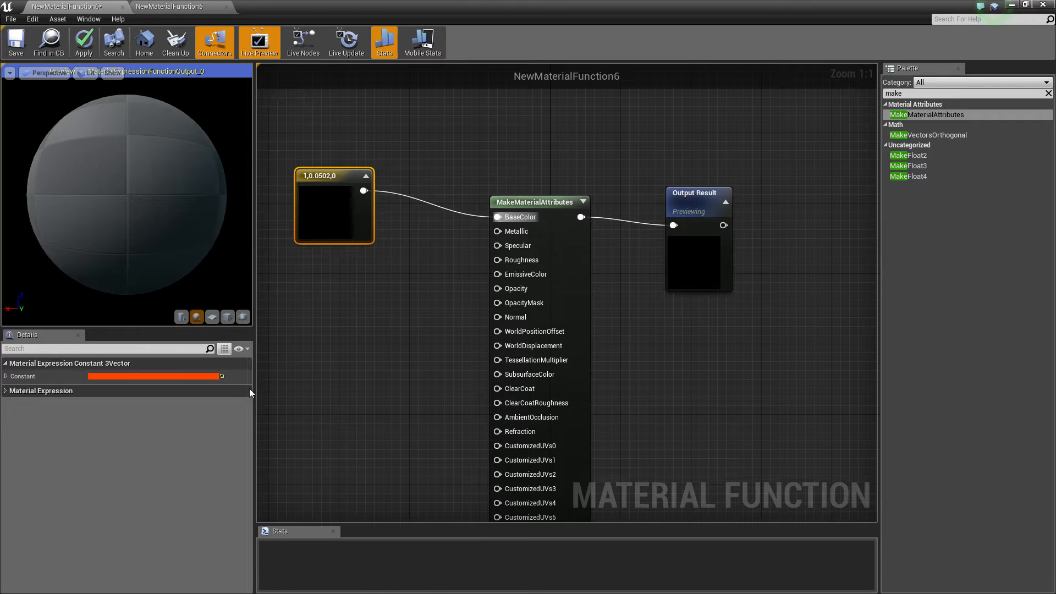
Step: Add a Constant node connected to Metallic and set its value to 1
left_click(370, 312)
left_click(321, 278)
left_click_drag(325, 286, 498, 231)
left_click(115, 376)
type("1")
key("Return")
Step: Add a Constant node with value 0, connect it to Roughness and place it below the Metallic constant
left_click(379, 409)
key("1")
left_click(374, 363)
left_click_drag(394, 392, 498, 259)
left_click_drag(302, 319, 320, 345)
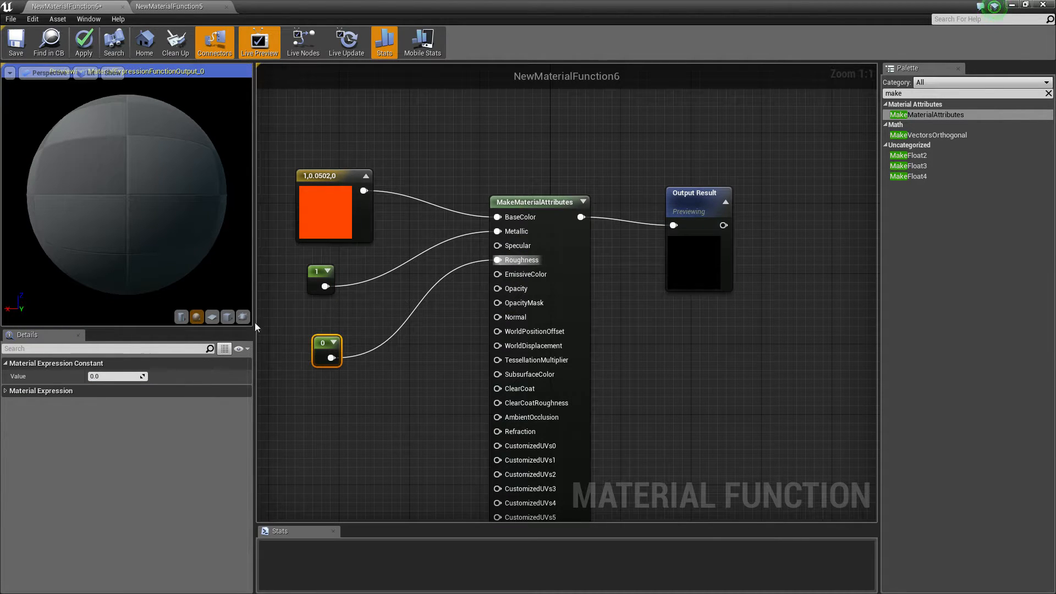
left_click(345, 394)
key("1")
left_click(347, 394)
left_click_drag(363, 415, 498, 273)
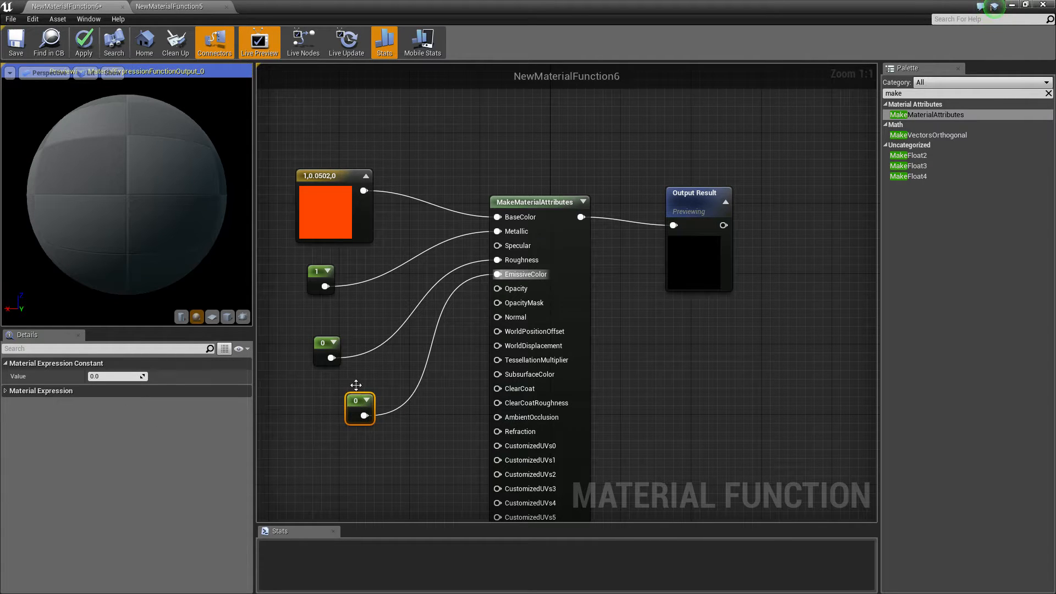
key("Delete")
Step: Add a Multiply node that takes the orange-red colour as A, set B to 5, and connect its result to EmissiveColor
key("m")
left_click(360, 328)
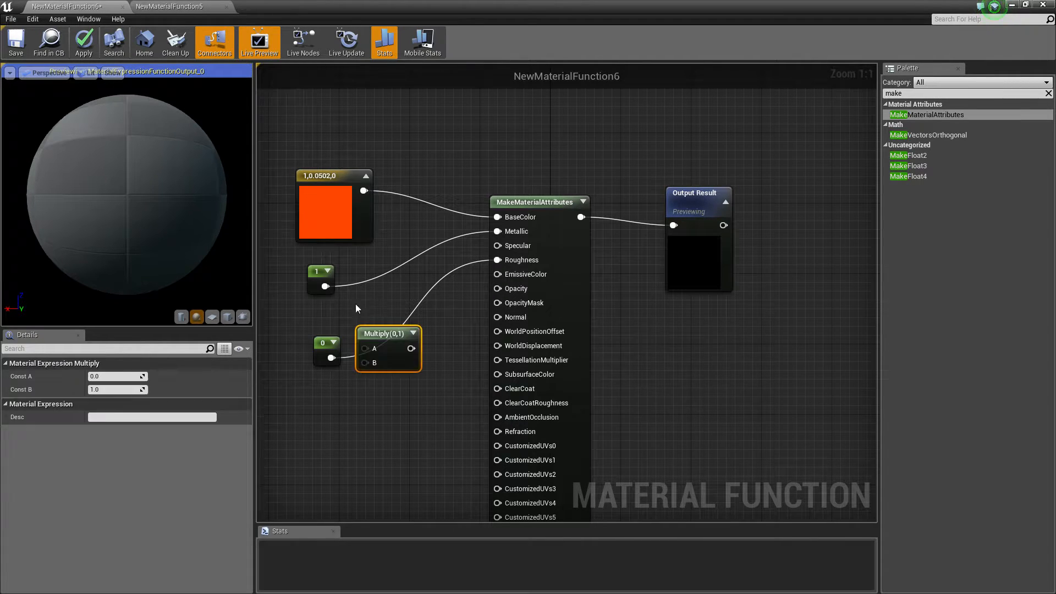
left_click_drag(364, 190, 509, 276)
left_click_drag(368, 378, 394, 360)
left_click_drag(97, 392, 104, 390)
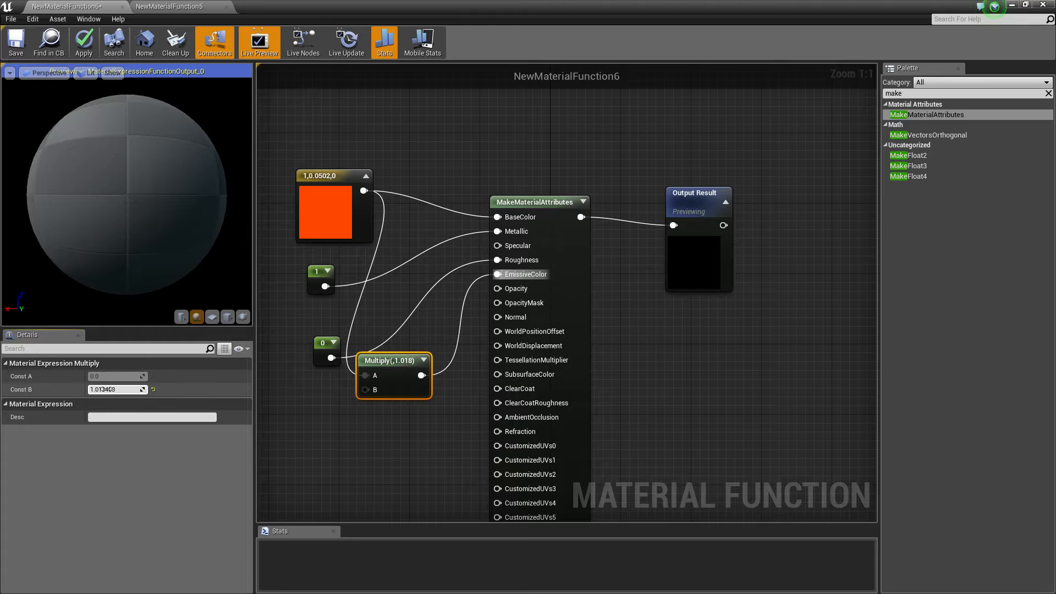
type("5")
key("Return")
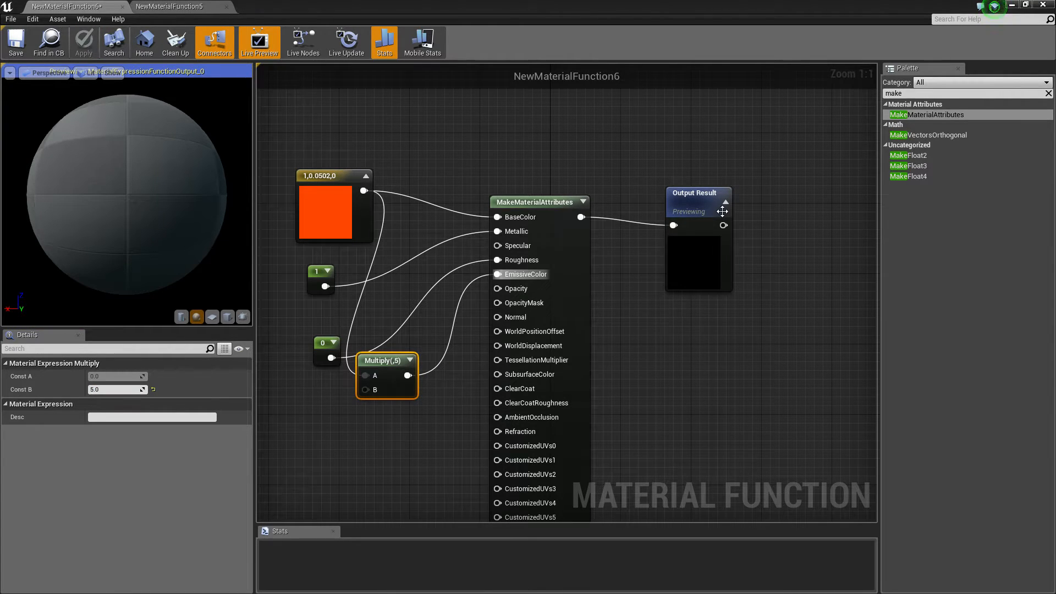
Step: Close both material function editors and create a new Material with its default name in the MaterialFunction folder
left_click(122, 7)
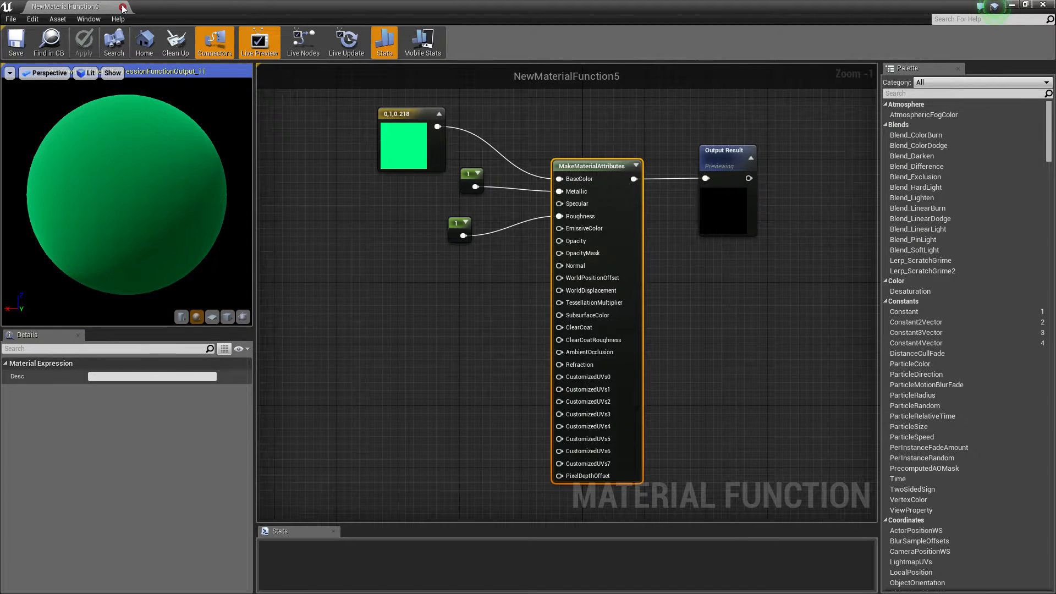
left_click(123, 8)
right_click(734, 502)
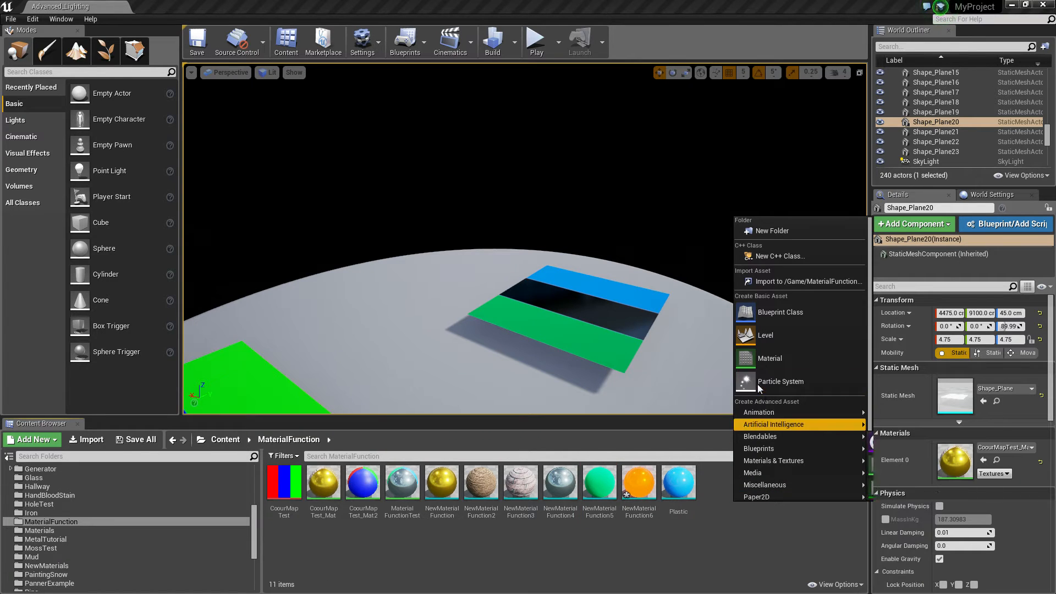
left_click(770, 358)
key("Return")
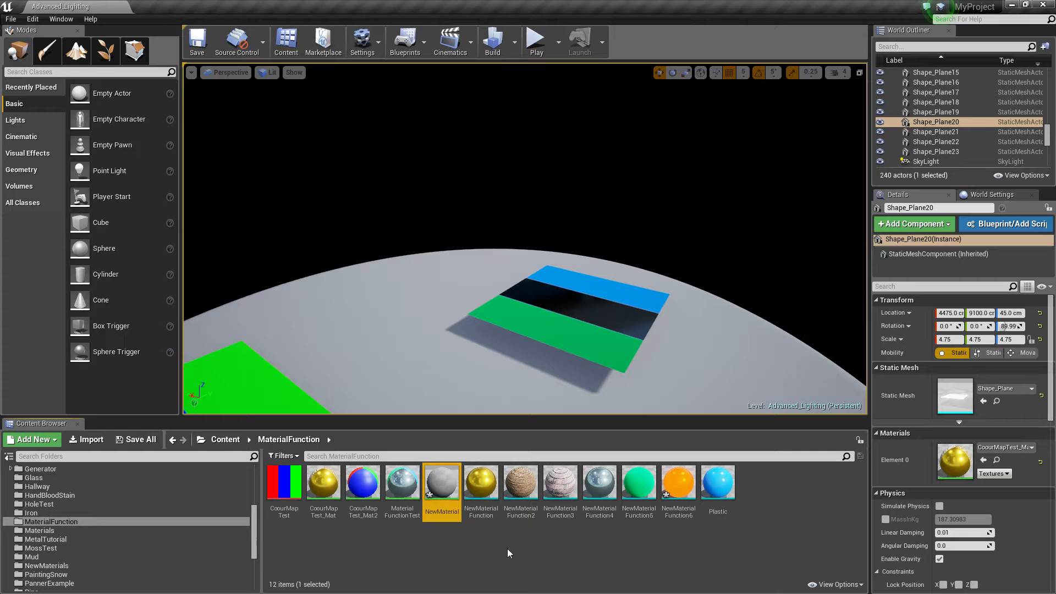
Step: Open NewMaterial and try the Use Material Attributes option on its result node, leaving the option disabled
double_click(445, 487)
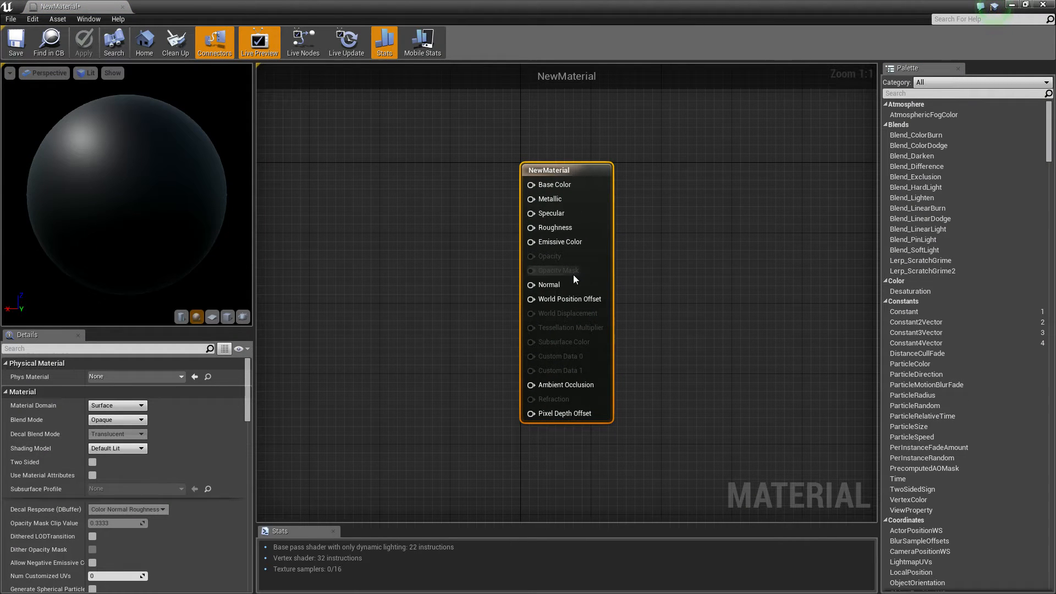
left_click(93, 475)
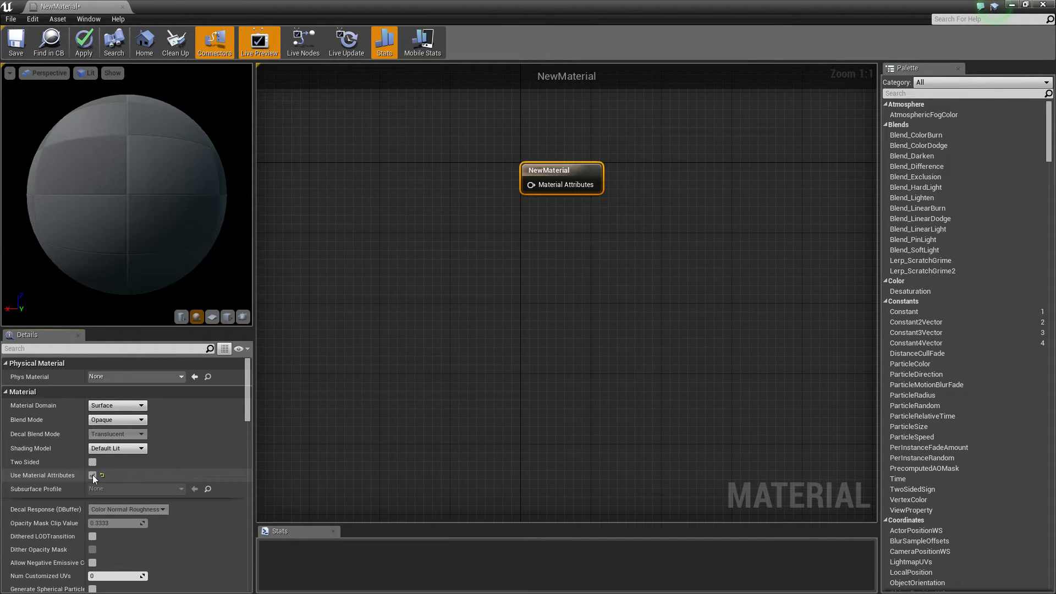
left_click_drag(577, 165, 612, 183)
left_click(92, 475)
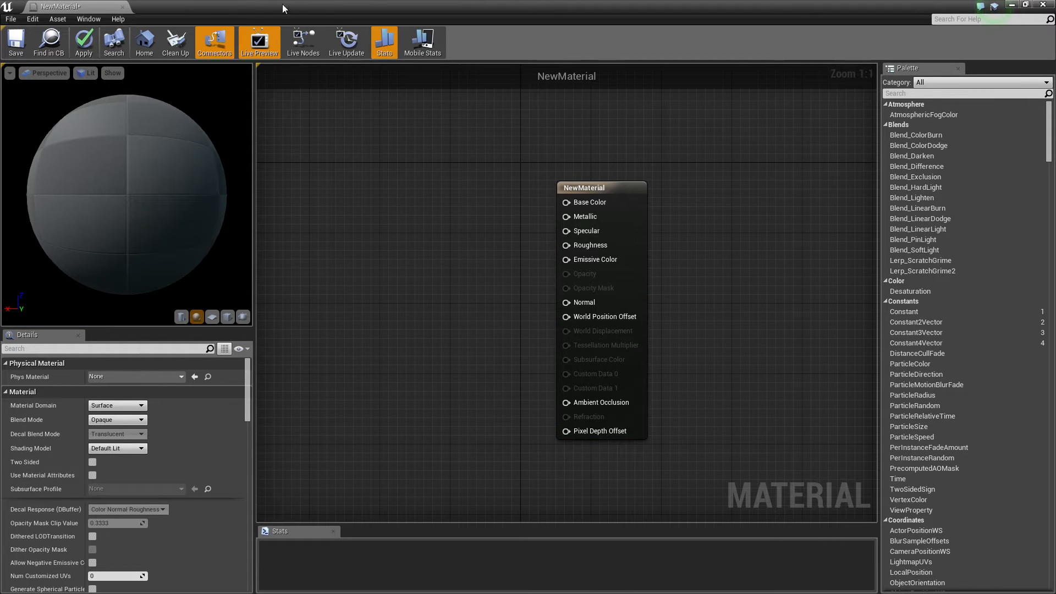
Step: Undock the NewMaterial editor and add NewMaterialFunction4, NewMaterialFunction5 and NewMaterialFunction6 to its graph from the MaterialFunction folder
left_click_drag(315, 2, 589, 57)
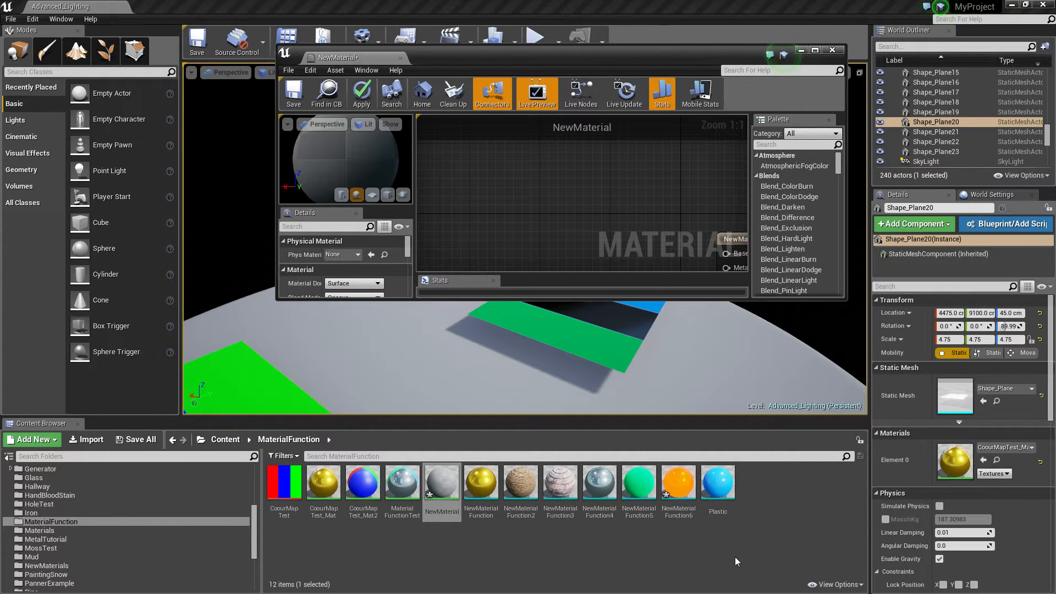
left_click(735, 556)
left_click(682, 477)
left_click(639, 484, "ctrl")
left_click(599, 483, "ctrl")
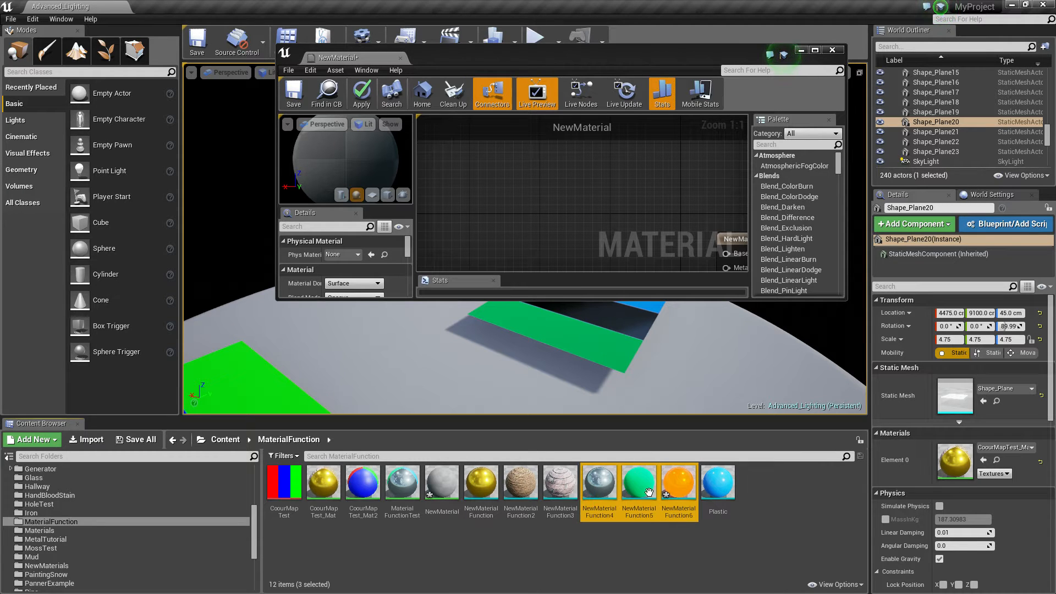
left_click_drag(599, 483, 606, 147)
double_click(618, 60)
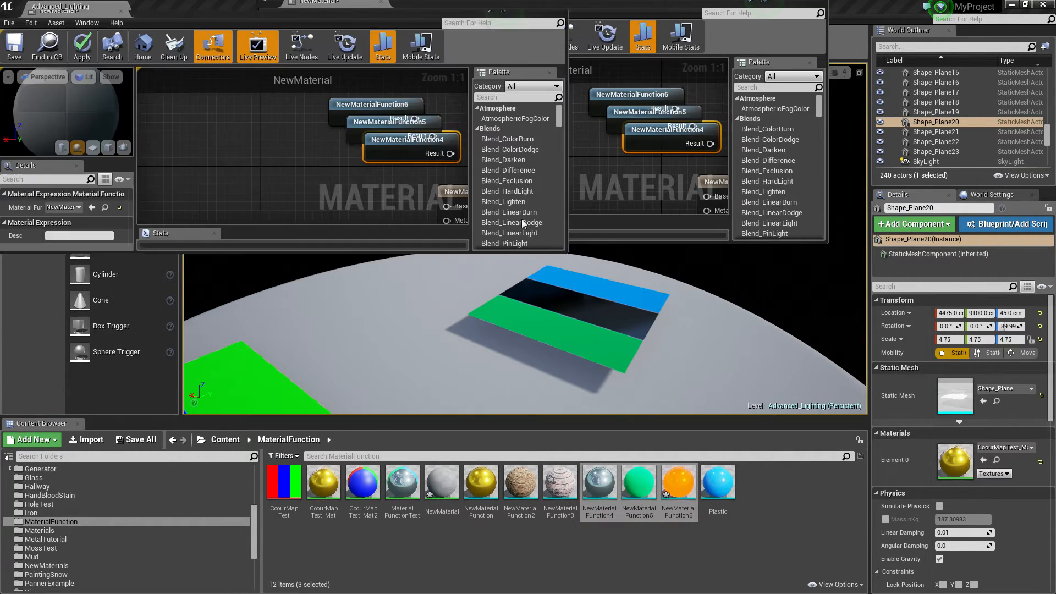
Step: Move the NewMaterialFunction4 node away from the other functions and add the CoourMapTest texture as a Texture Sample
left_click_drag(498, 134, 343, 237)
left_click_drag(414, 255, 377, 212)
left_click(396, 245)
left_click(434, 229)
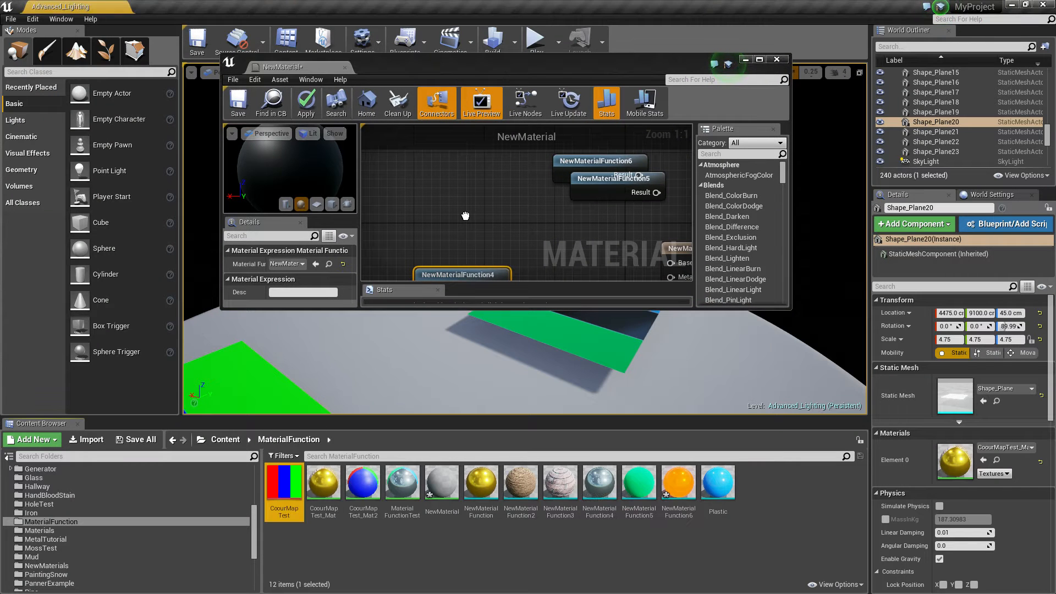
left_click_drag(520, 64, 447, 41)
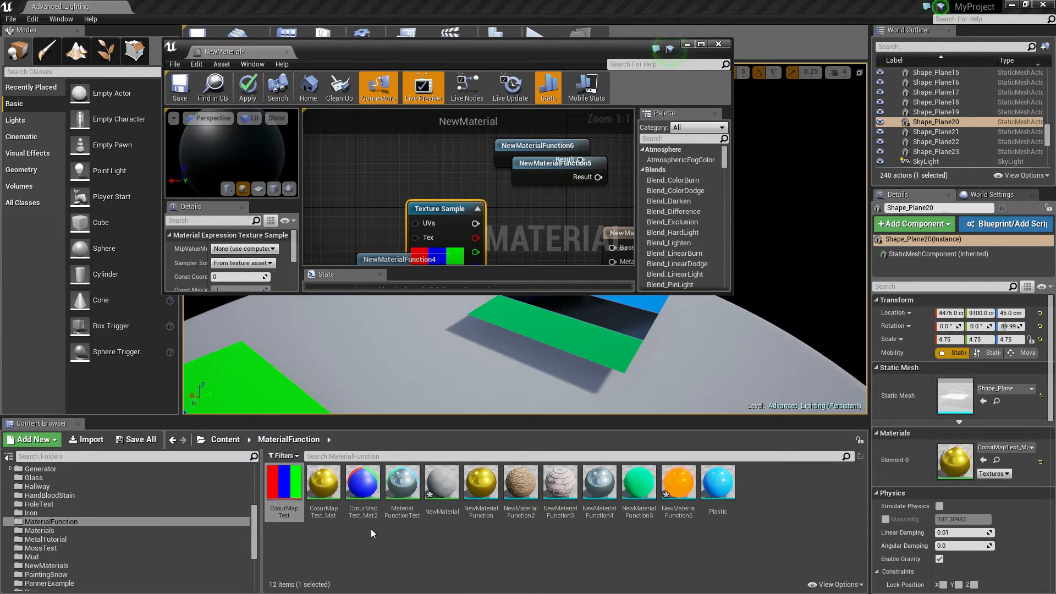
Step: Open CoourMapTest_Mat and examine how its MatLayerBlend_Standard nodes are chained into the material result
double_click(323, 483)
left_click_drag(482, 54, 486, 1)
right_click_drag(338, 144, 793, 368)
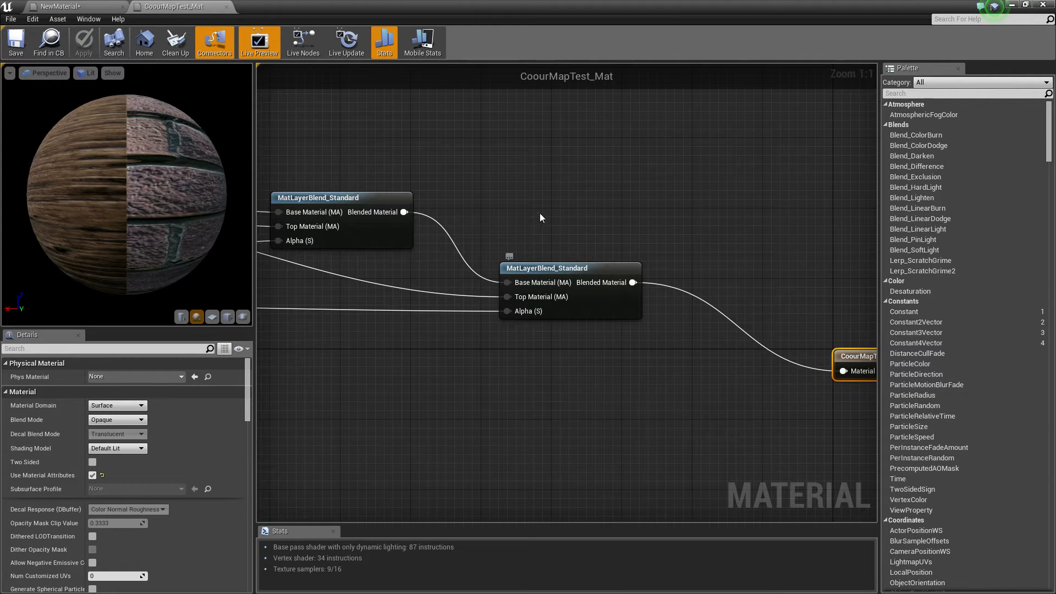
right_click_drag(551, 230, 665, 234)
right_click_drag(347, 194, 550, 281)
left_click_drag(327, 192, 474, 378)
right_click_drag(665, 281, 438, 226)
left_click(462, 263)
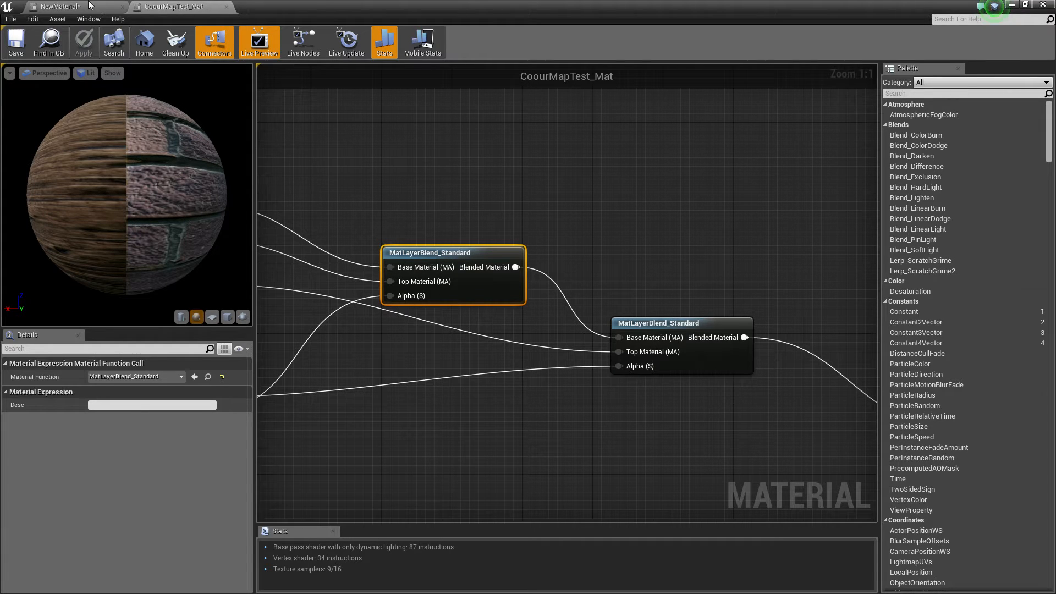
Step: Search the node palette of NewMaterial for "matlayer" and add a MatLayerBlend_Standard node to the graph
left_click(90, 5)
left_click(437, 260)
left_click(941, 93)
type("mat")
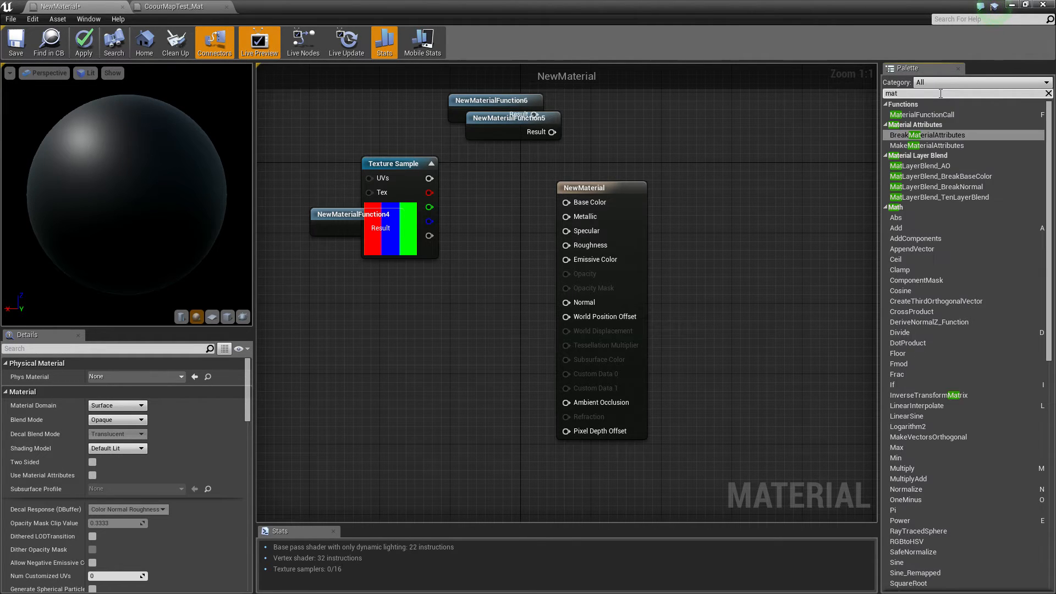
left_click(209, 6)
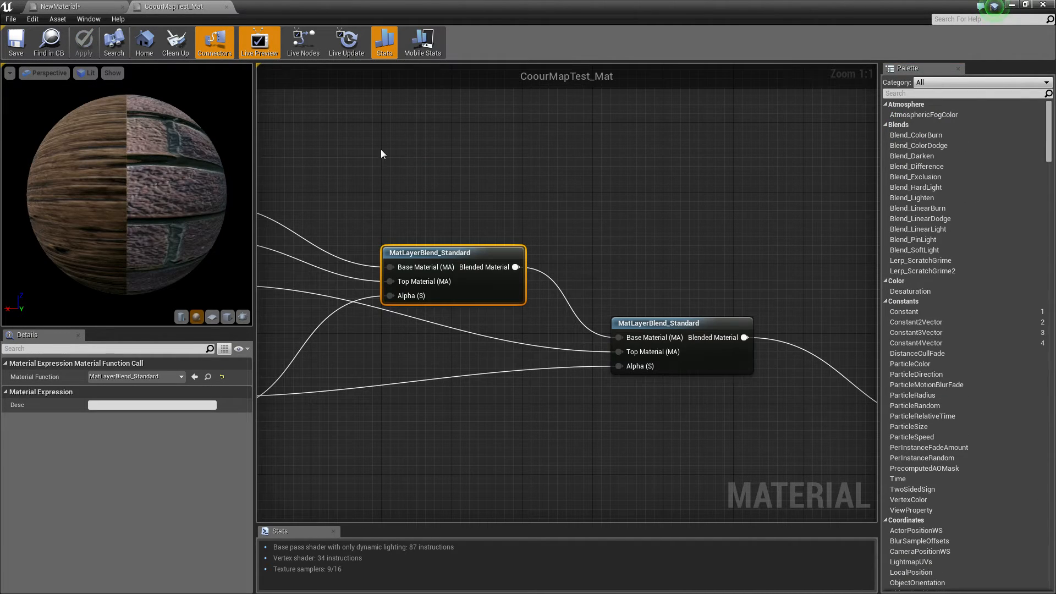
left_click(83, 6)
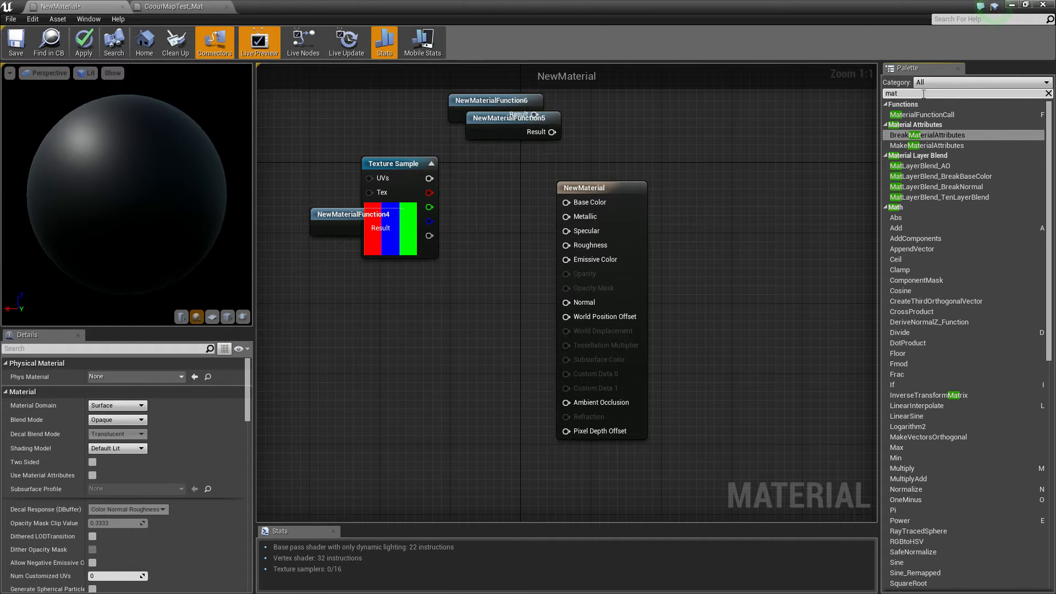
type("layer")
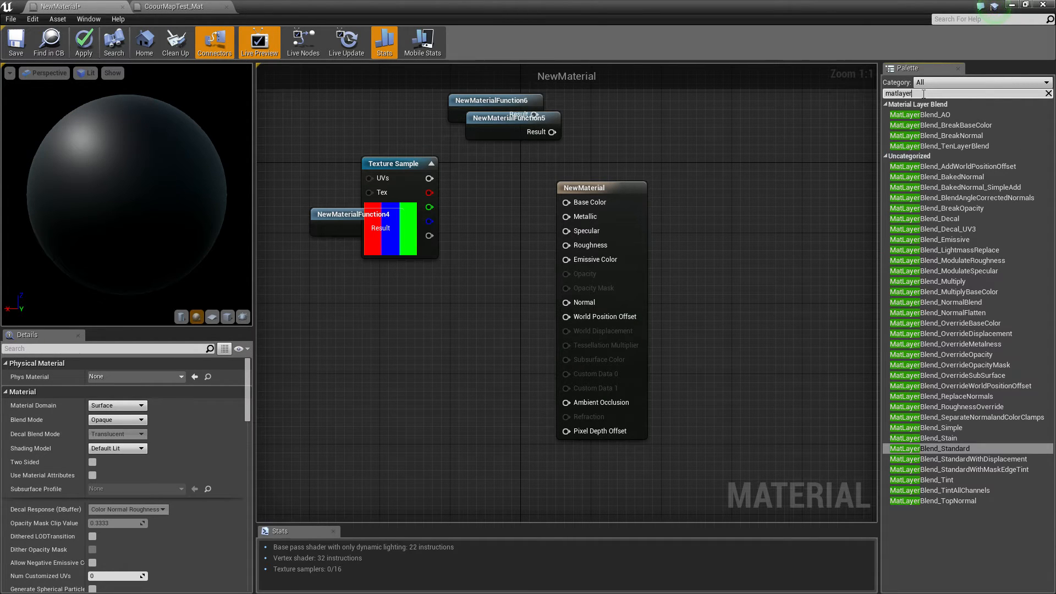
left_click_drag(929, 448, 505, 358)
Step: Arrange the three function nodes and the Texture Sample before MatLayerBlend_Standard, and connect the texture's red channel to its Alpha
left_click_drag(540, 302, 363, 159)
right_click_drag(363, 159, 526, 267)
left_click_drag(596, 312, 248, 400)
left_click_drag(866, 165, 756, 229)
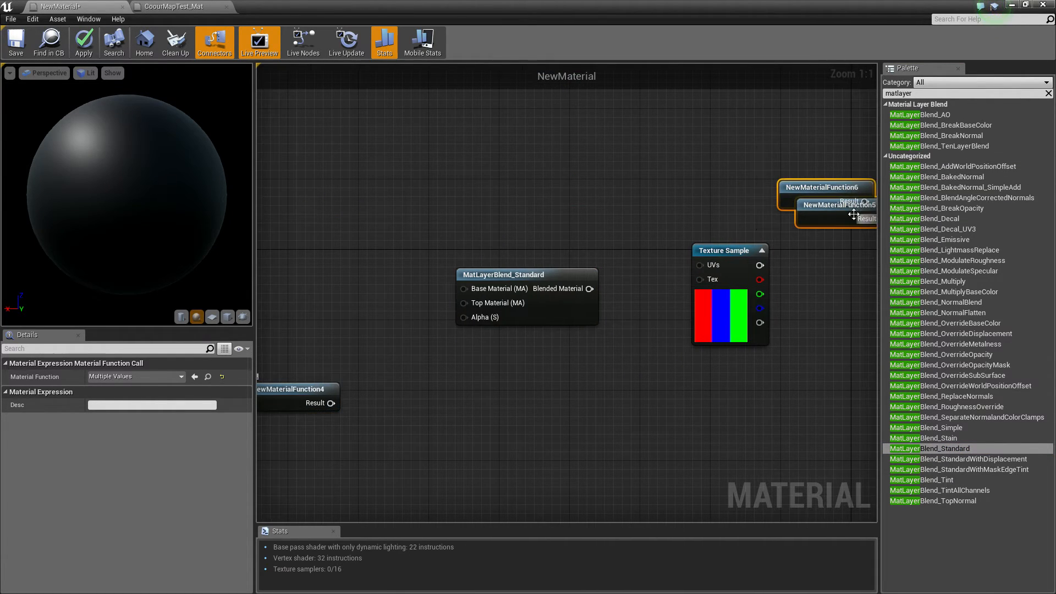
left_click_drag(856, 219, 373, 167)
right_click_drag(297, 341, 433, 336)
left_click_drag(419, 381, 418, 232)
right_click_drag(654, 255, 569, 230)
left_click_drag(796, 220, 357, 323)
left_click_drag(373, 353, 538, 287)
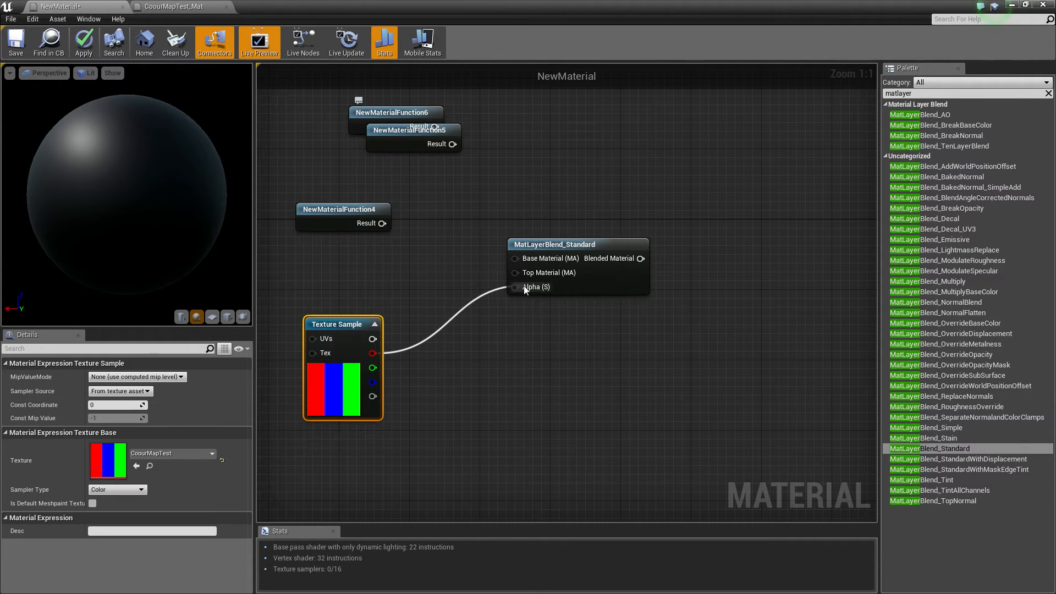
Step: Duplicate the MatLayerBlend_Standard node after the first one and connect the texture's green channel to the copy's Alpha
right_click_drag(537, 288, 477, 274)
left_click(532, 243)
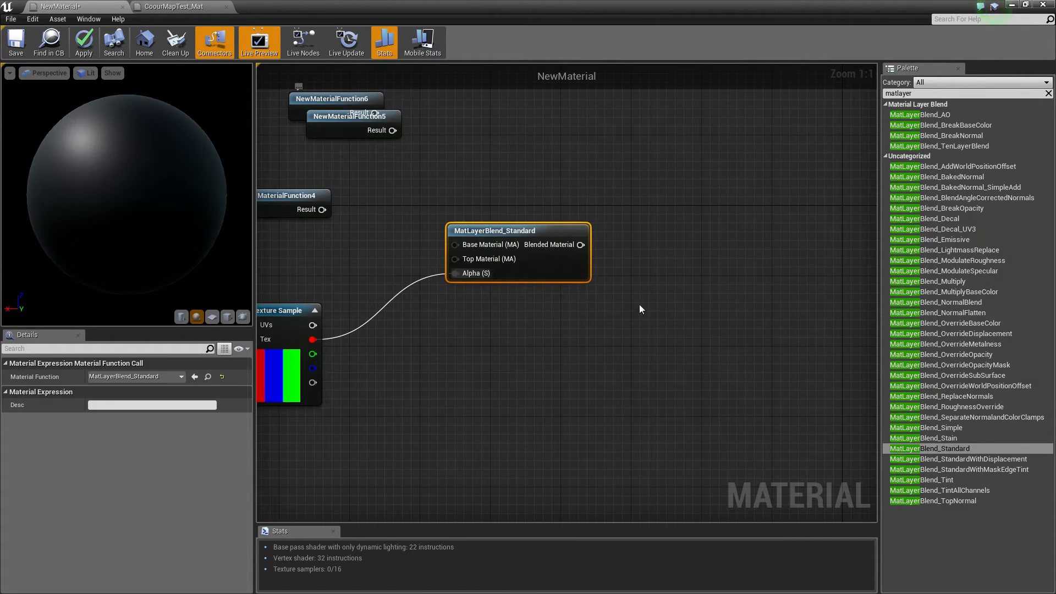
key("ctrl+v")
left_click_drag(315, 354, 649, 353)
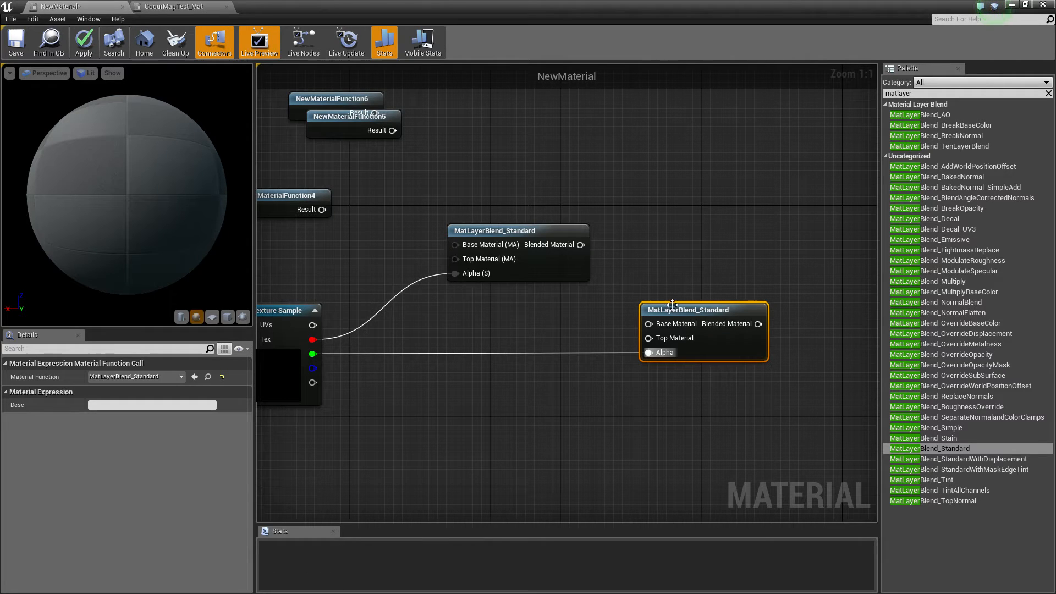
Step: Connect NewMaterialFunction6 to Base Material and NewMaterialFunction5 to Top Material of the first MatLayerBlend_Standard node
right_click_drag(342, 117, 411, 183)
left_click_drag(411, 183, 523, 324)
left_click_drag(444, 179, 522, 311)
Step: Feed the second MatLayerBlend_Standard with the first blend's result as Base Material and NewMaterialFunction4 as Top Material
left_click_drag(372, 259, 727, 372)
left_click(682, 250, "alt")
left_click_drag(662, 236, 726, 386)
left_click_drag(649, 310, 725, 372)
Step: Enable Use Material Attributes for NewMaterial and connect the second blend's Blended Material to the result node's Material Attributes
right_click_drag(786, 297, 590, 239)
left_click_drag(637, 314, 667, 282)
left_click(790, 255)
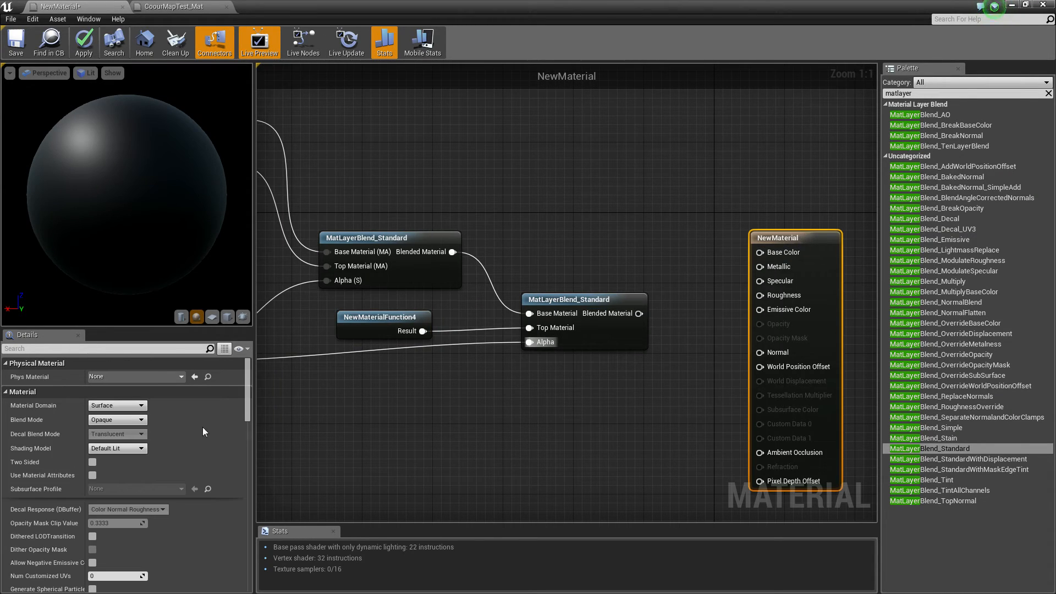
left_click(92, 476)
left_click_drag(639, 313, 760, 253)
Step: Switch the material preview to a plane and orient it to show all three colour stripes
right_click_drag(532, 202, 653, 212)
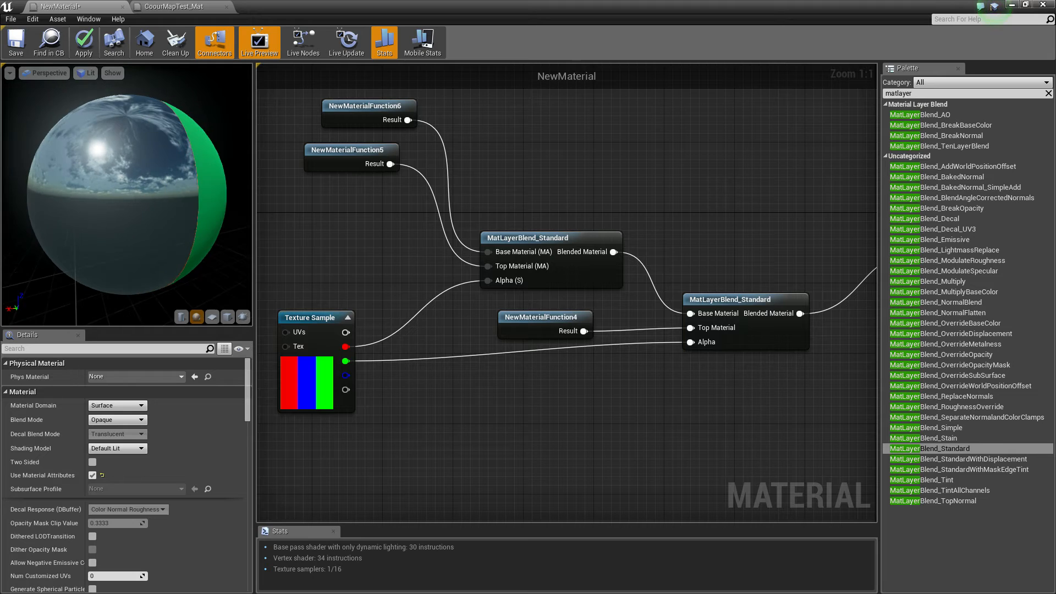
left_click(211, 317)
mouse_move(87, 134)
left_mouse_down()
mouse_move(77, 135)
mouse_move(87, 134)
left_mouse_up()
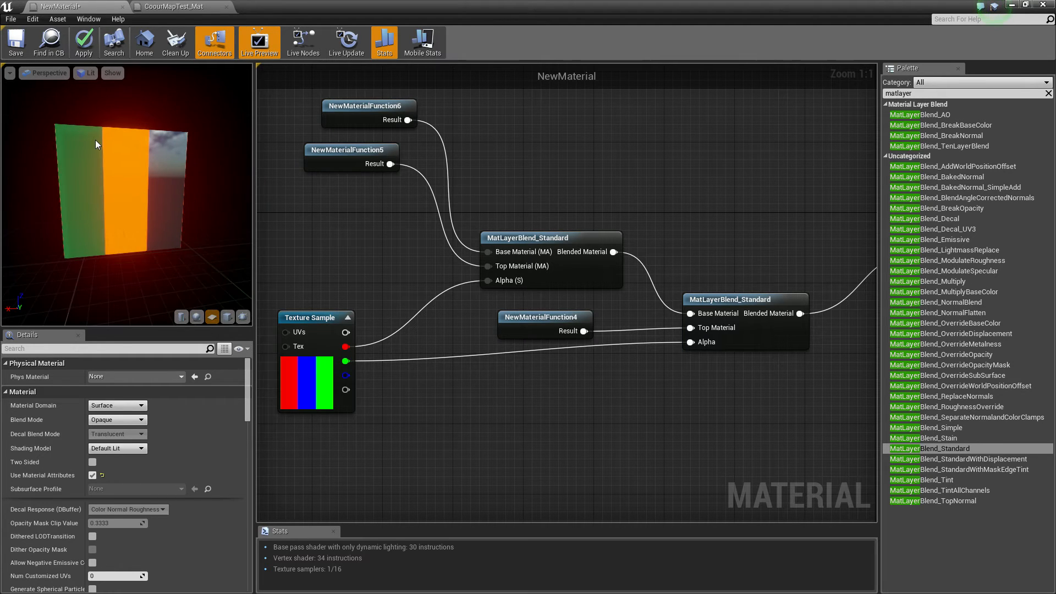
right_click_drag(482, 204, 568, 201)
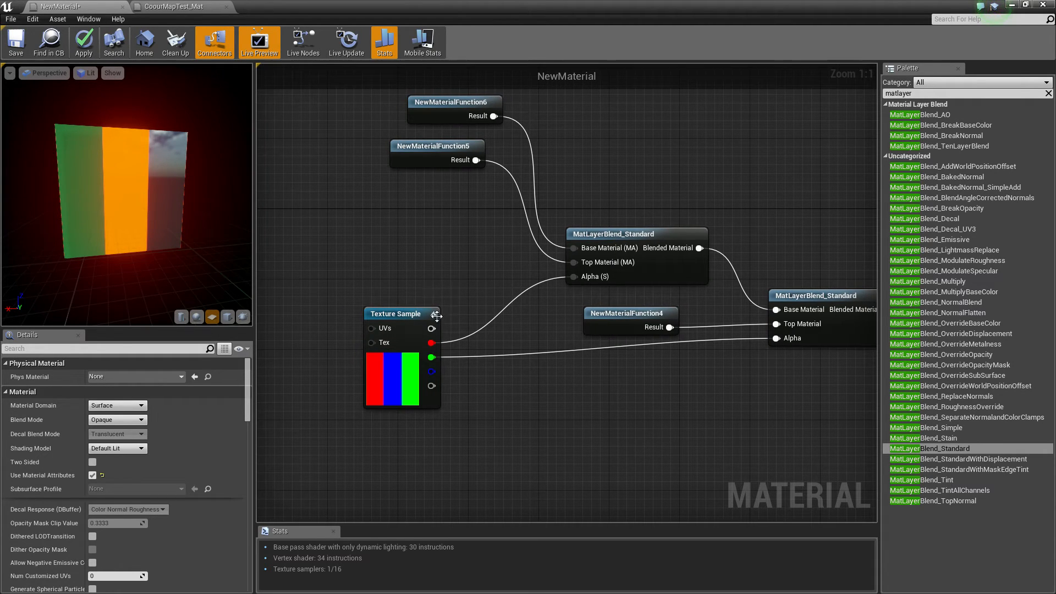
Step: Swap the first blend's inputs so NewMaterialFunction5 feeds Base Material and NewMaterialFunction6 feeds Top Material
left_click_drag(427, 144, 444, 189)
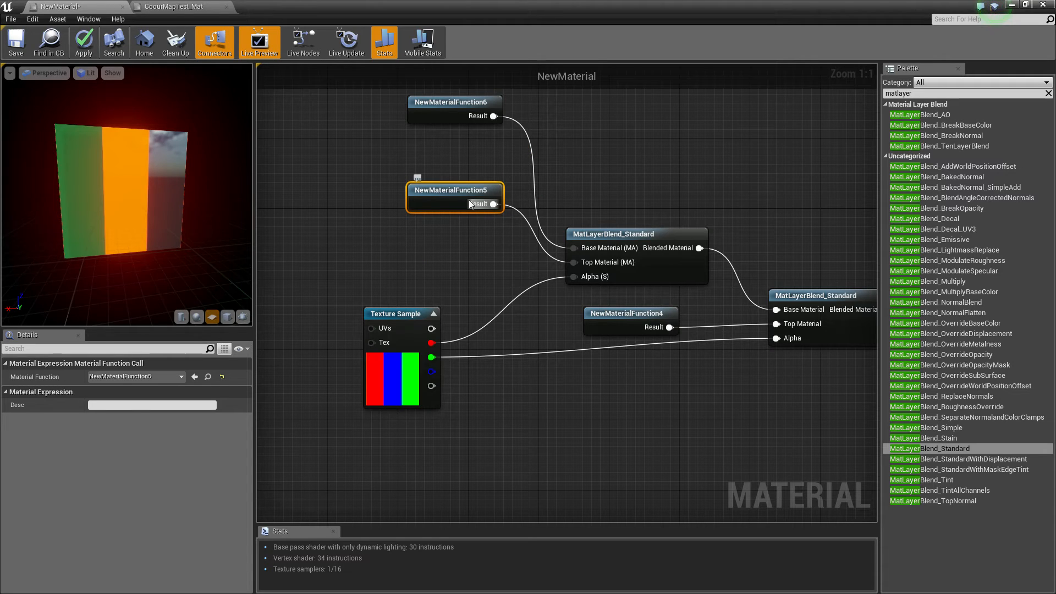
left_click(474, 102)
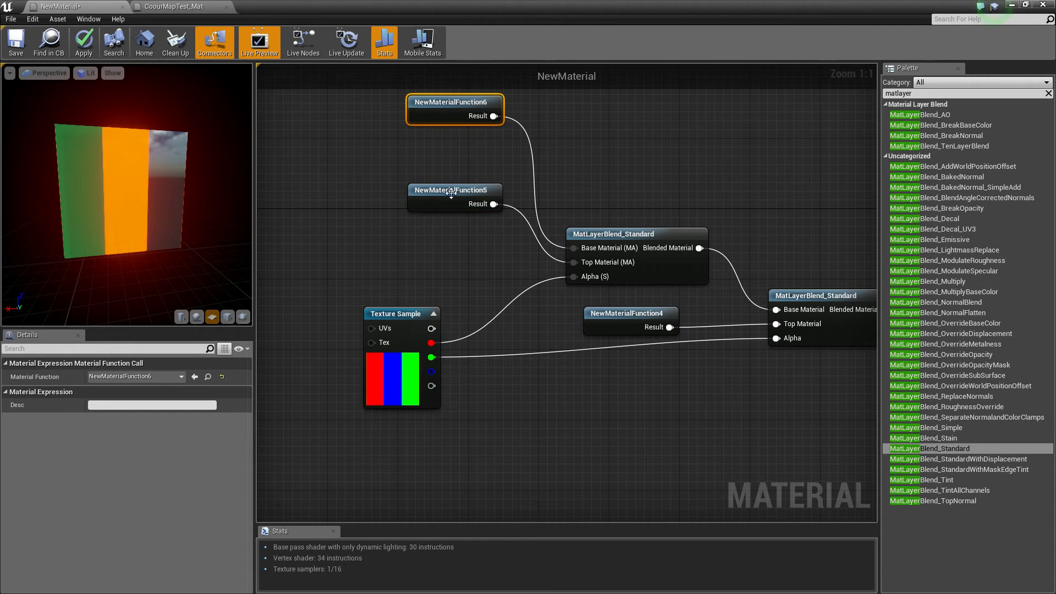
left_click_drag(490, 191, 576, 249)
left_click_drag(493, 115, 574, 261)
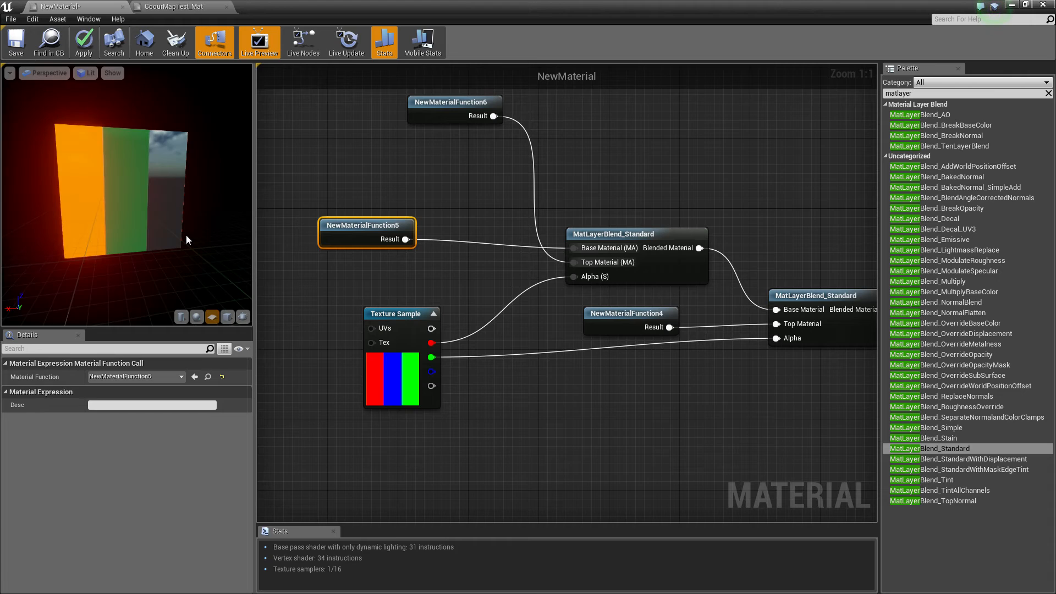
Step: Apply the changes to NewMaterial and close both the NewMaterial and CoourMapTest_Mat editors
left_click_drag(670, 328, 632, 318)
left_click(516, 231)
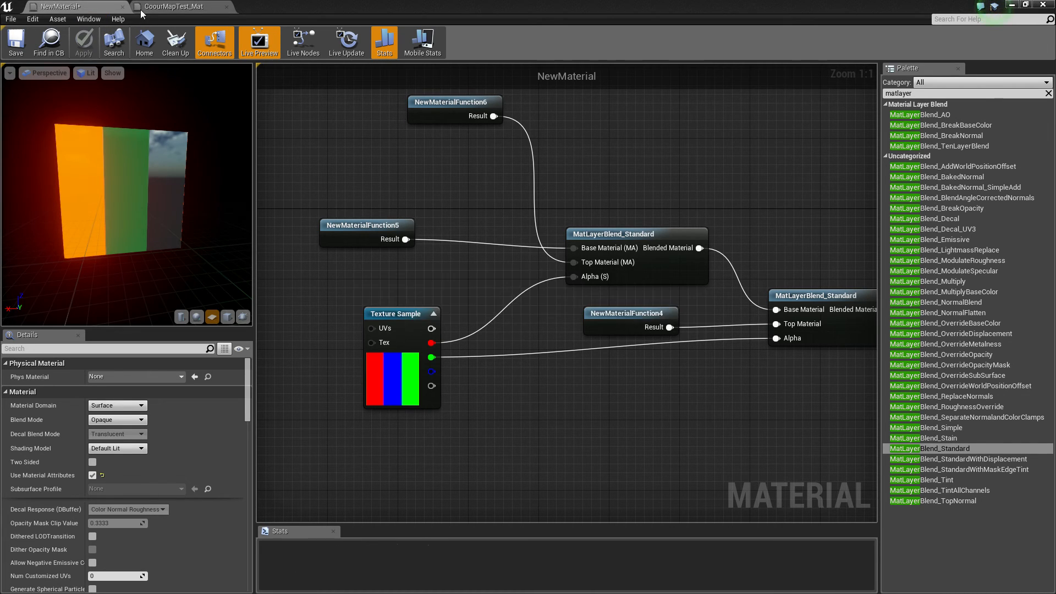
left_click(165, 6)
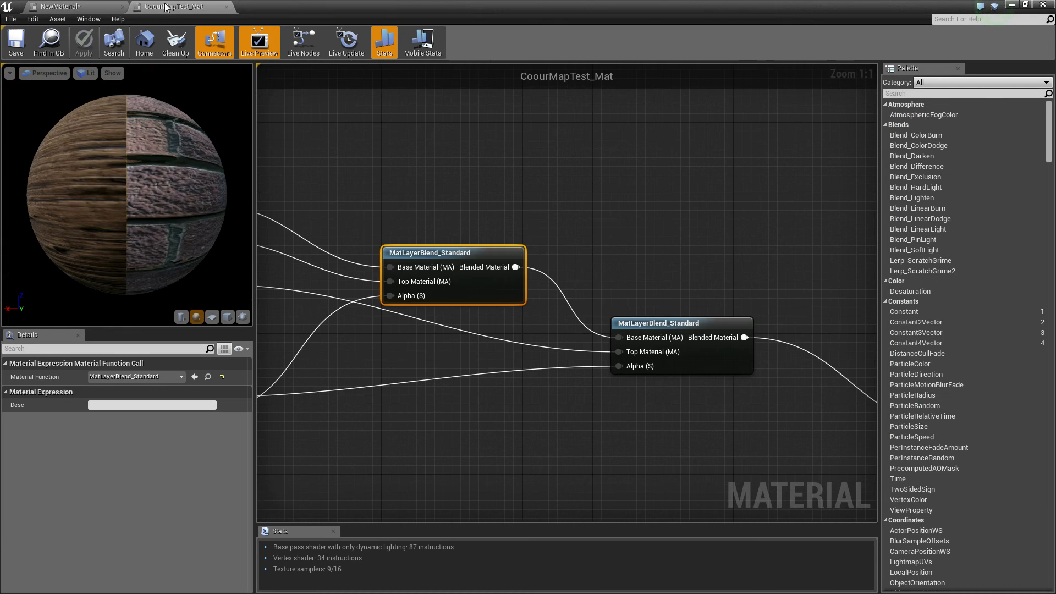
left_click(125, 7)
left_click(125, 7)
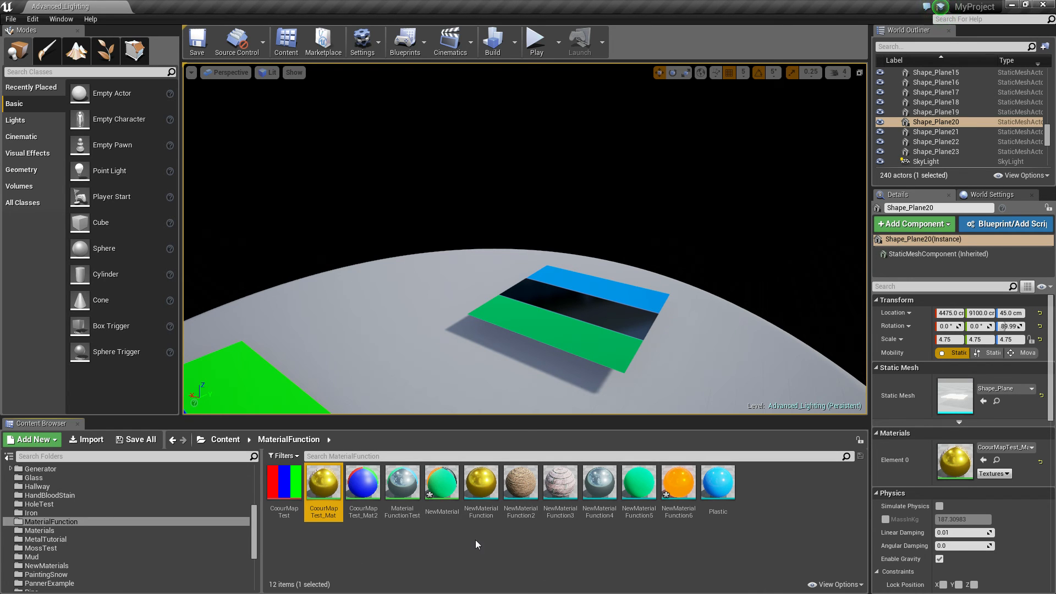
Step: Assign NewMaterial to the blue, black and green striped plane in the level and view it from above
left_click(451, 484)
left_click_drag(441, 481, 569, 331)
right_click_drag(570, 331, 605, 322)
mouse_move(511, 188)
right_mouse_down()
mouse_move(522, 242)
mouse_move(509, 176)
mouse_move(512, 188)
right_mouse_up()
key("s")
mouse_move(482, 256)
right_mouse_down()
mouse_move(478, 144)
mouse_move(502, 239)
mouse_move(474, 142)
mouse_move(497, 242)
right_mouse_up()
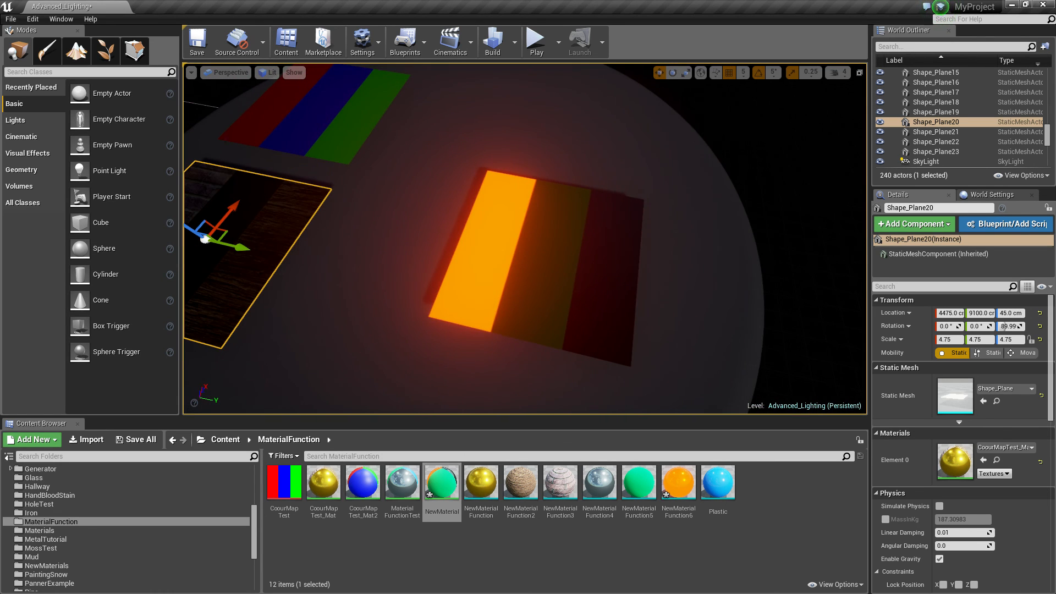